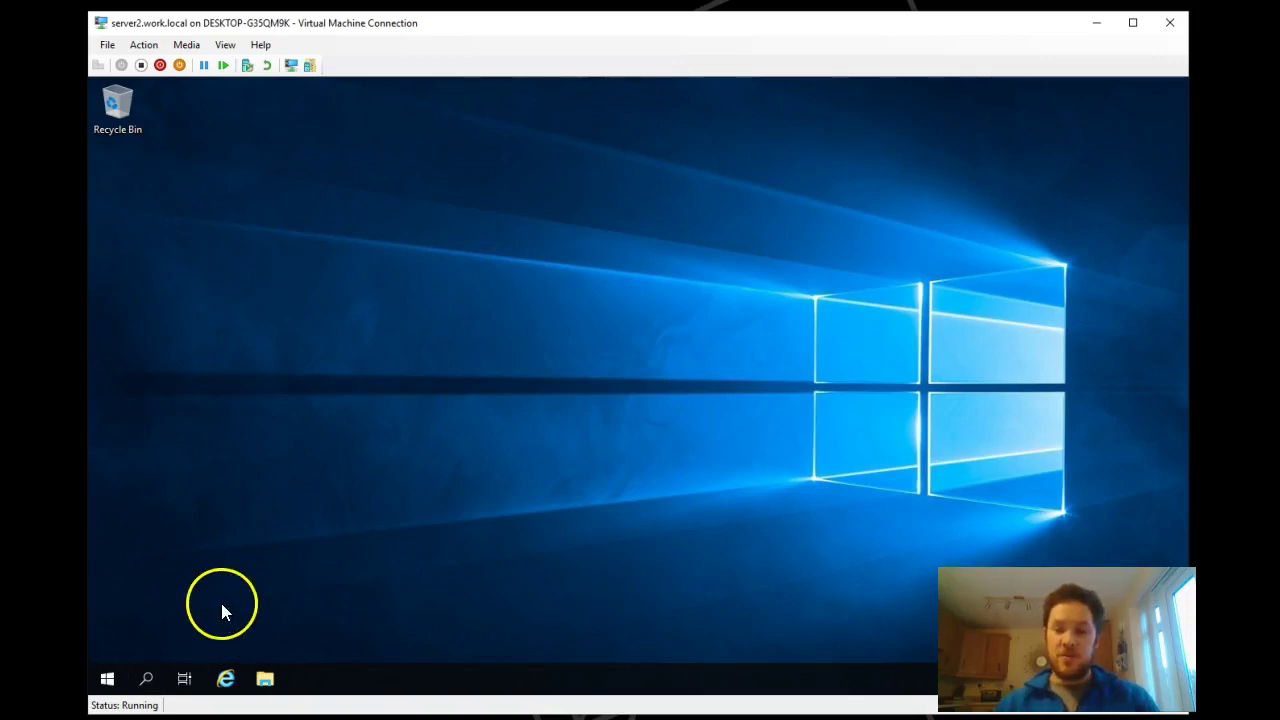
- Launch Active Directory Users and Computers and show work.local's Computers container with SERVER1OLD
click(108, 688)
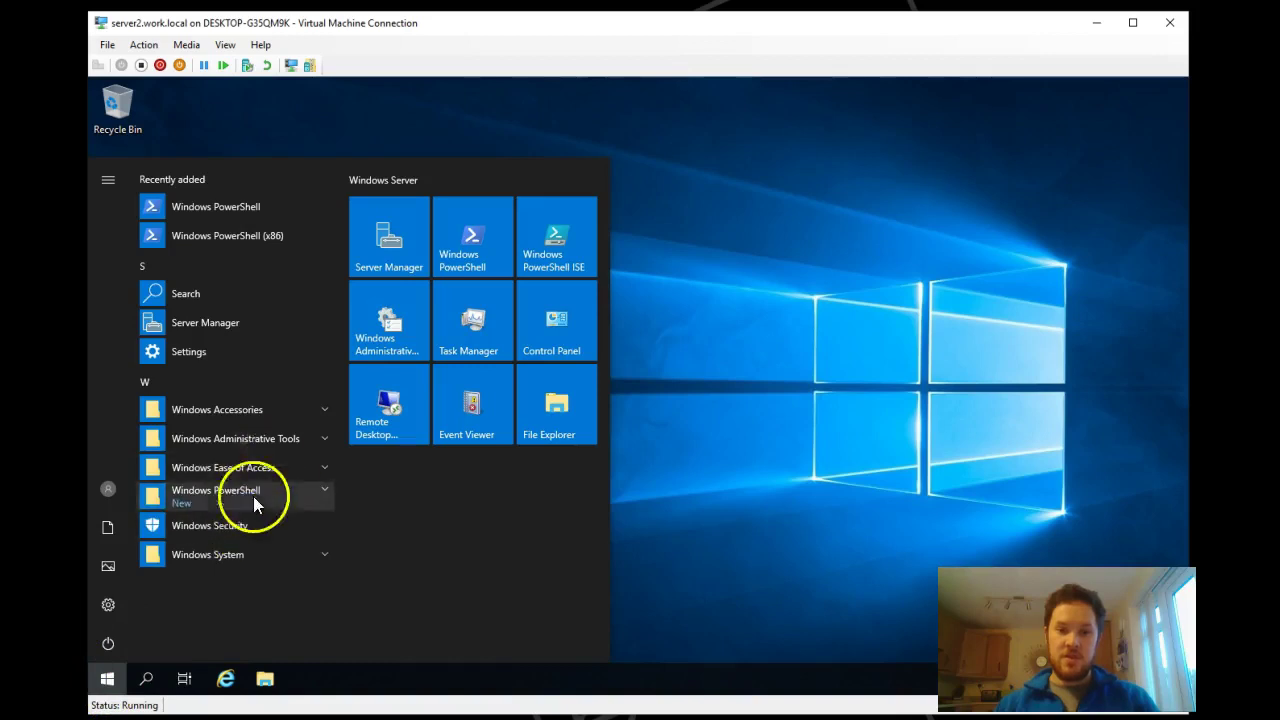
click(248, 448)
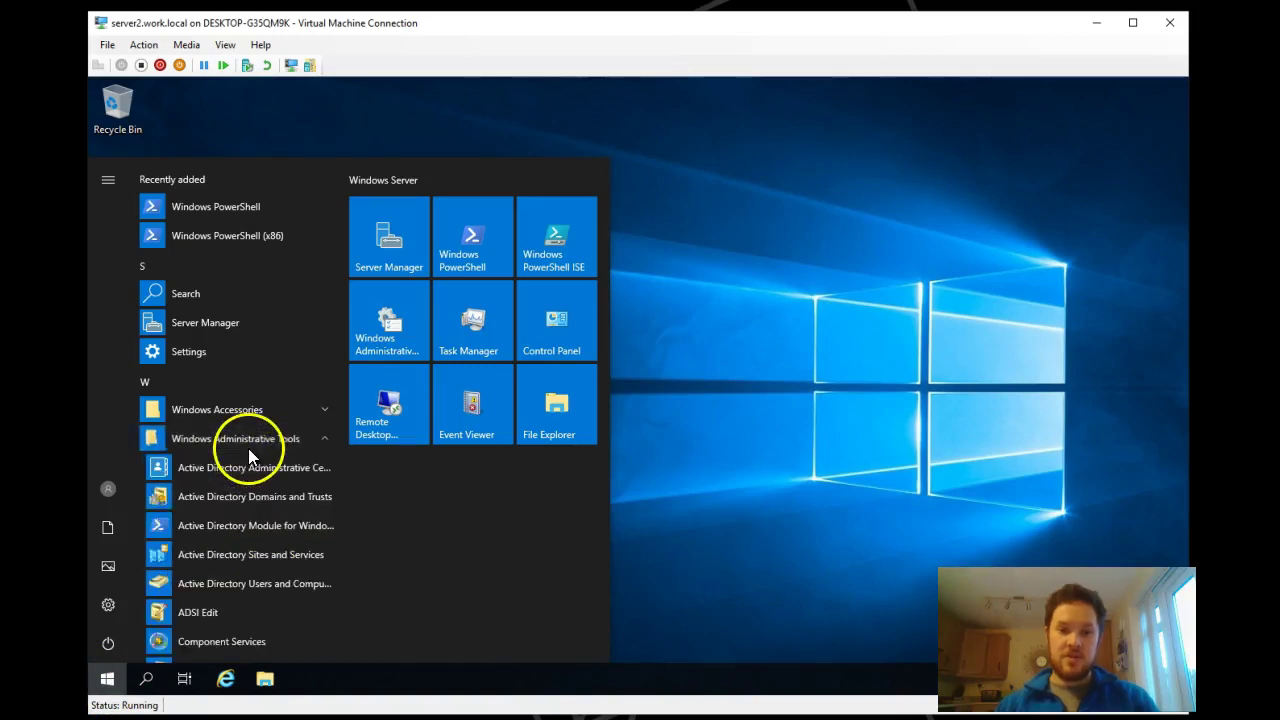
click(252, 586)
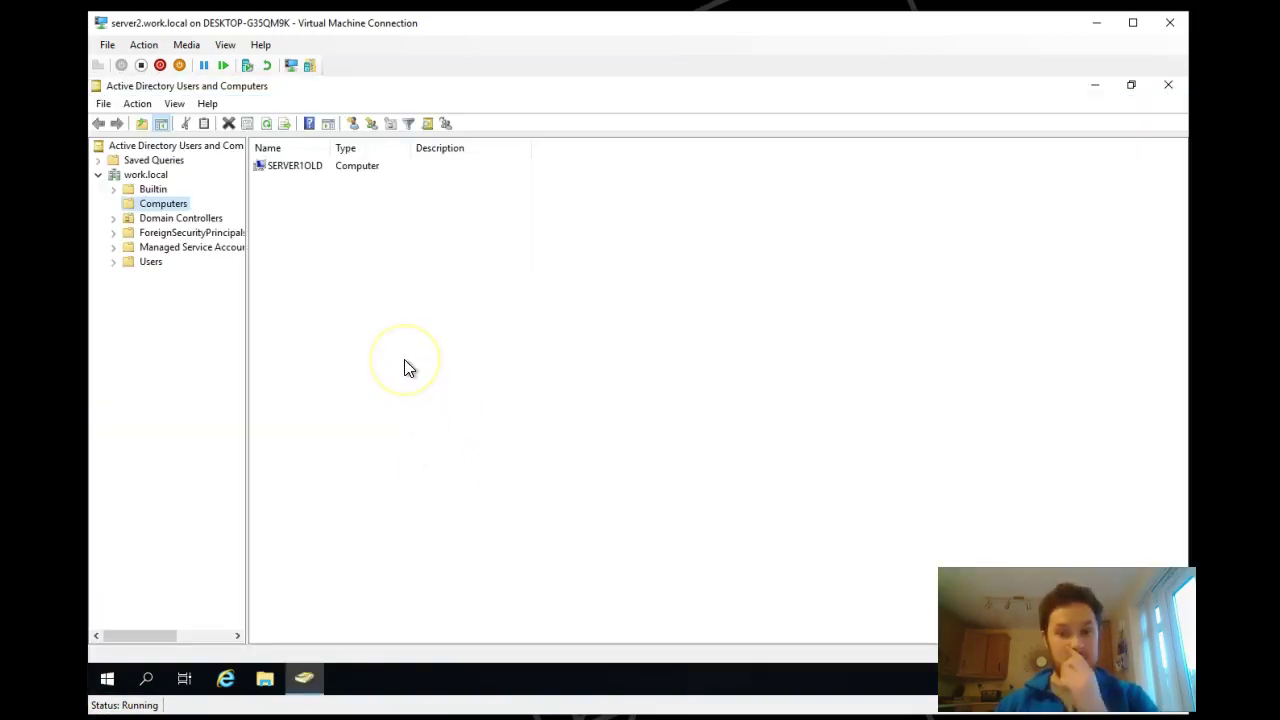
click(415, 339)
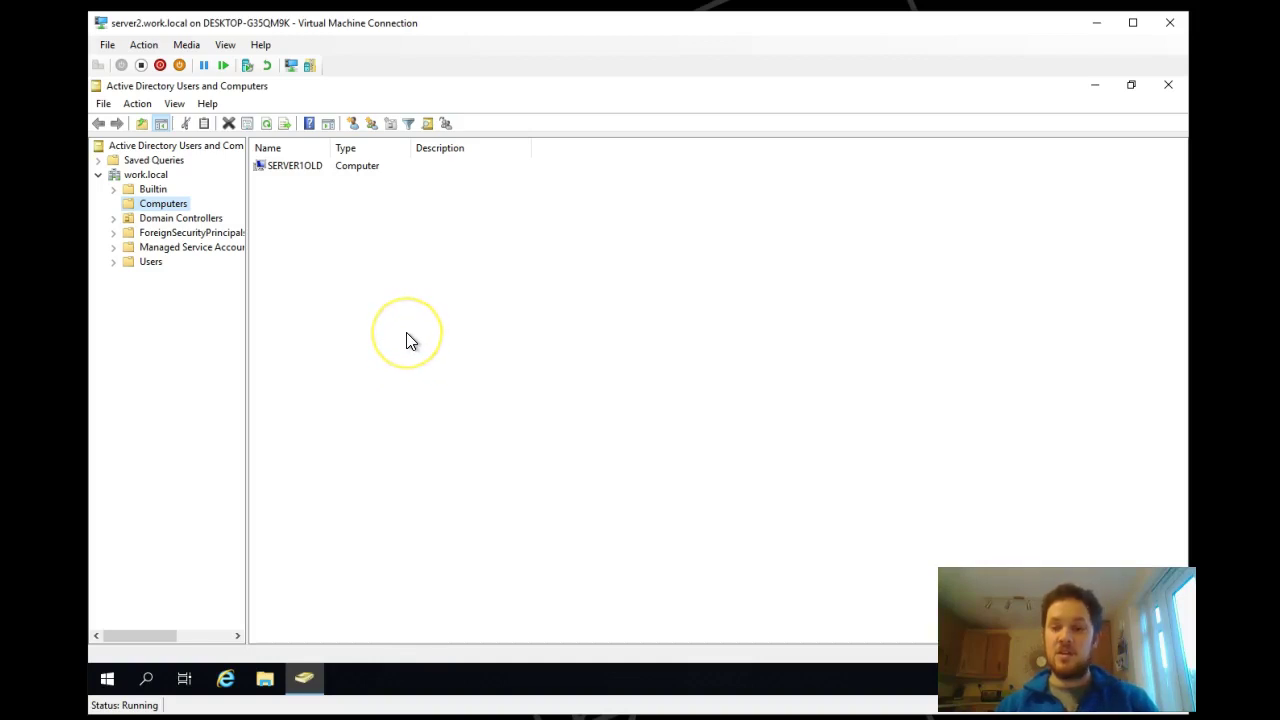
click(350, 285)
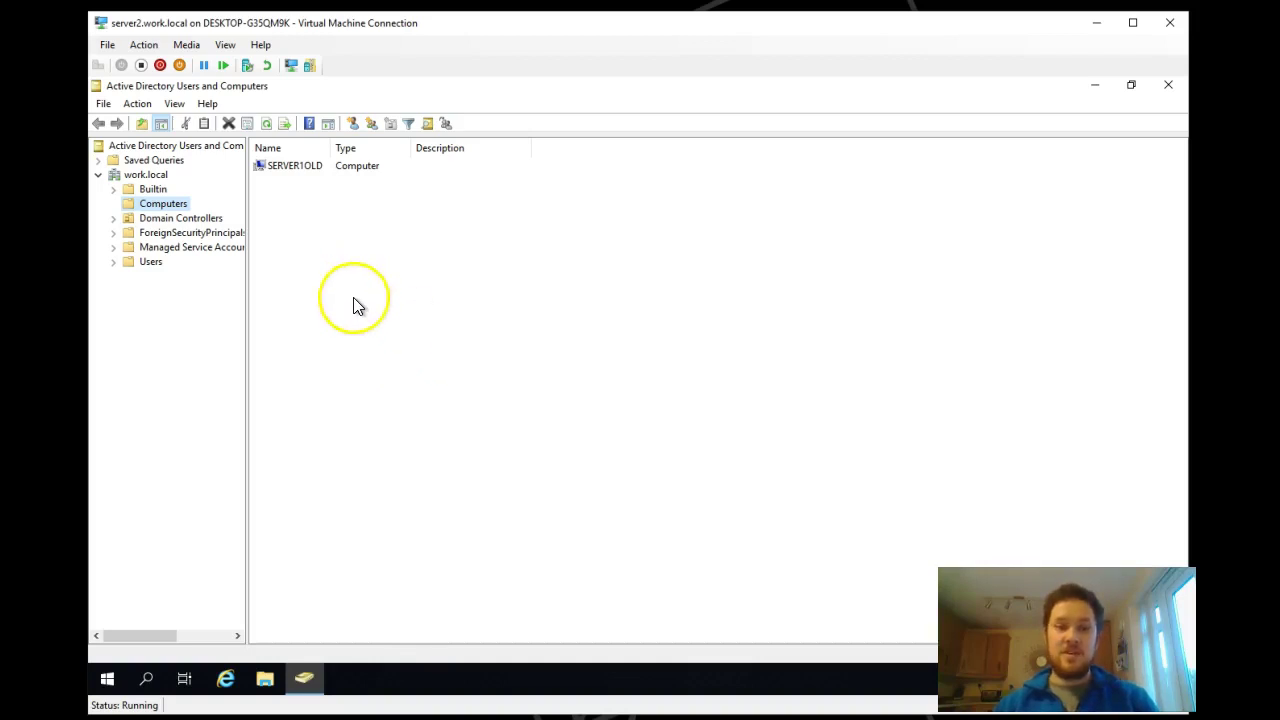
right_click(150, 178)
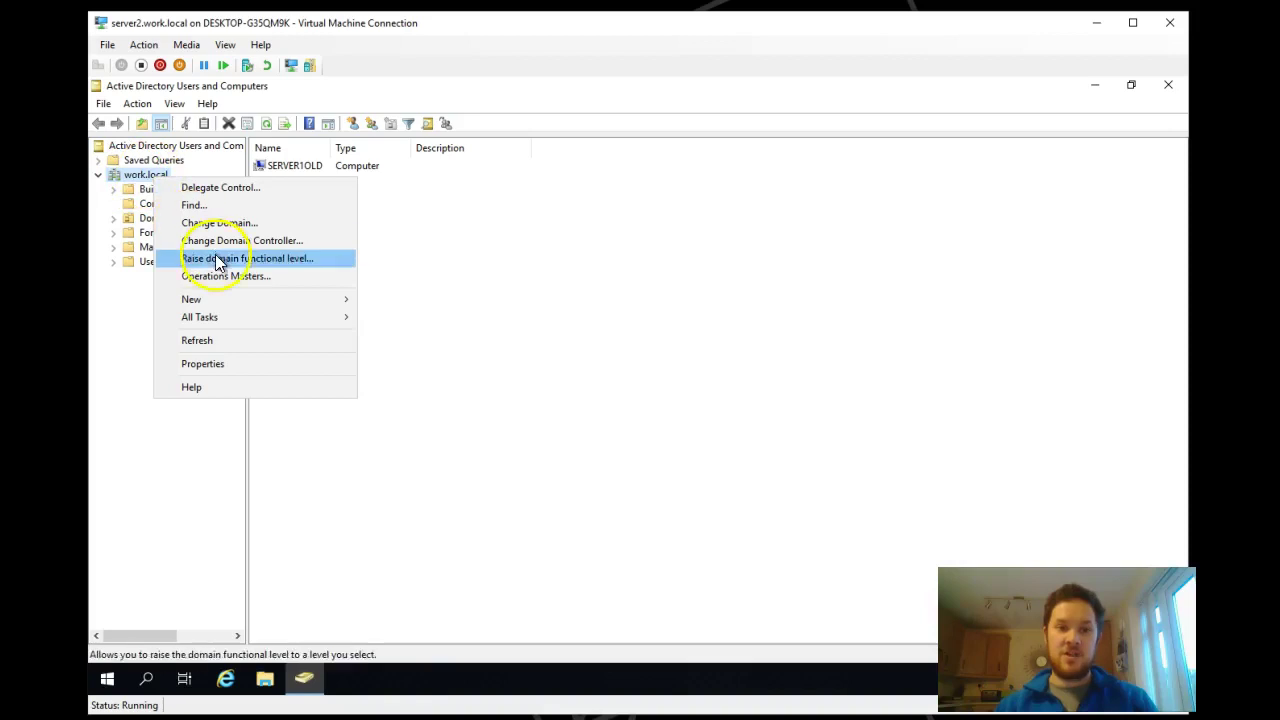
click(240, 277)
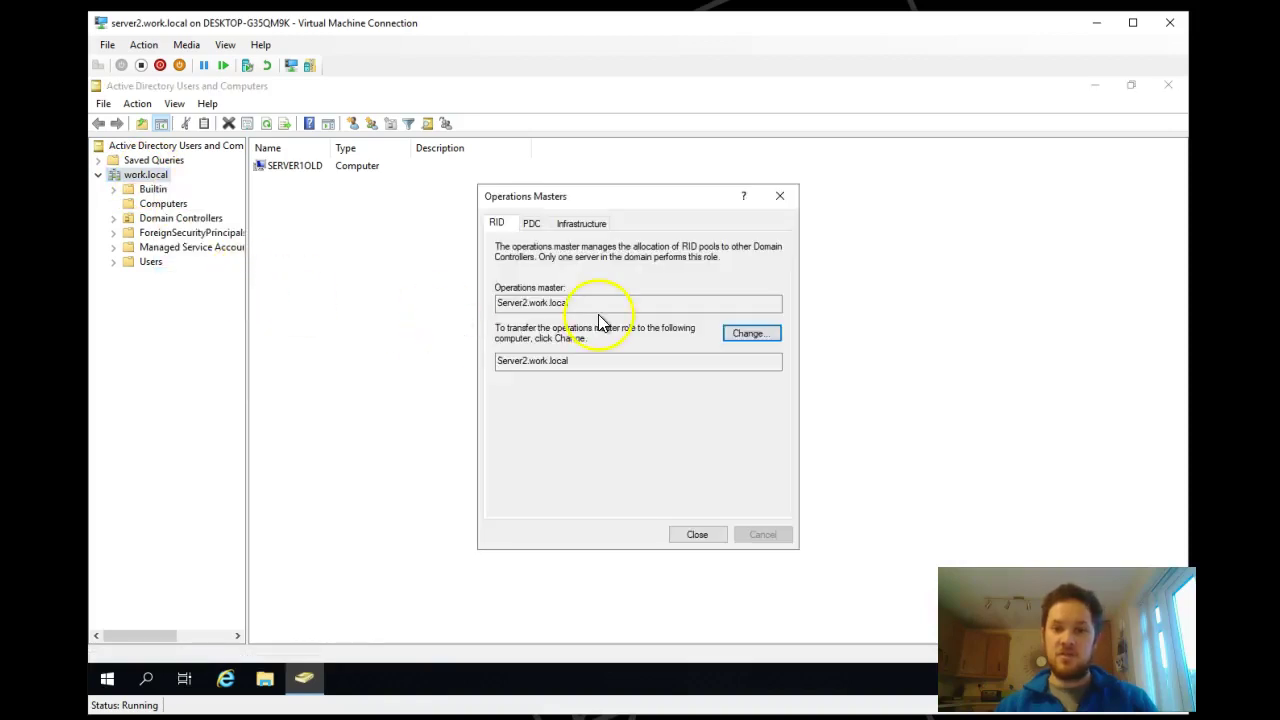
click(531, 225)
click(580, 226)
click(496, 224)
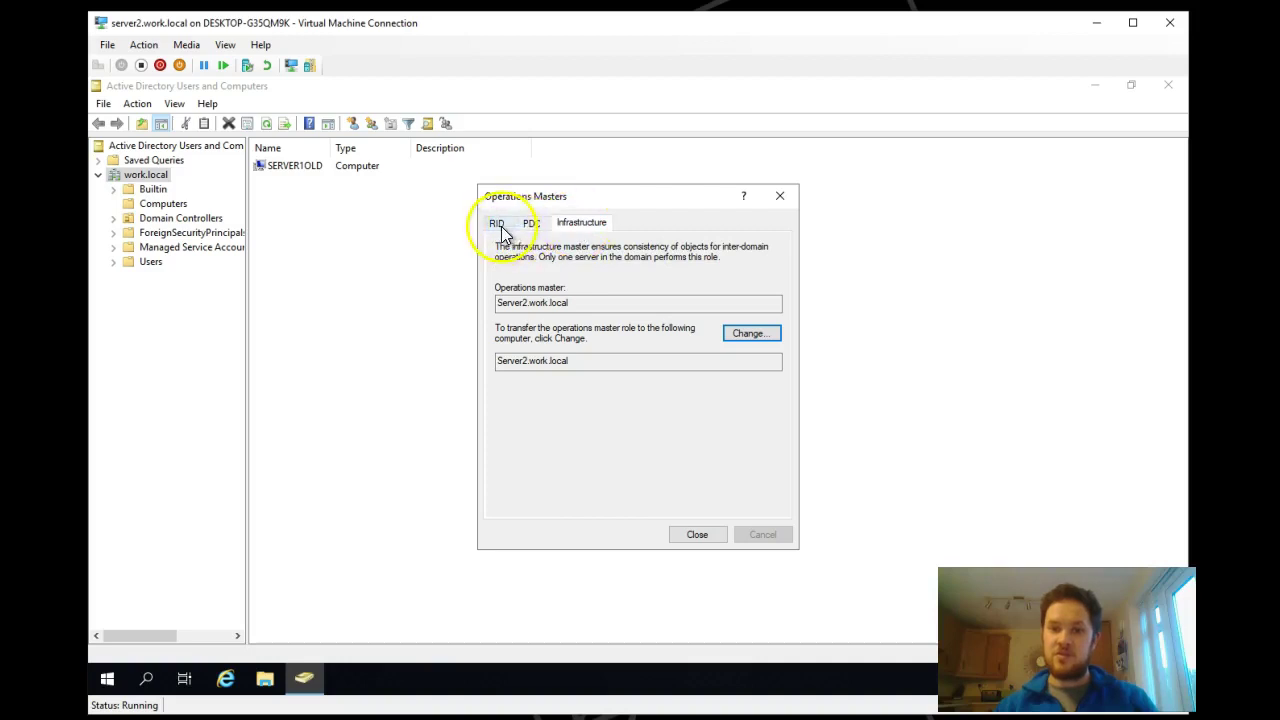
click(531, 224)
click(581, 224)
drag(579, 307, 490, 303)
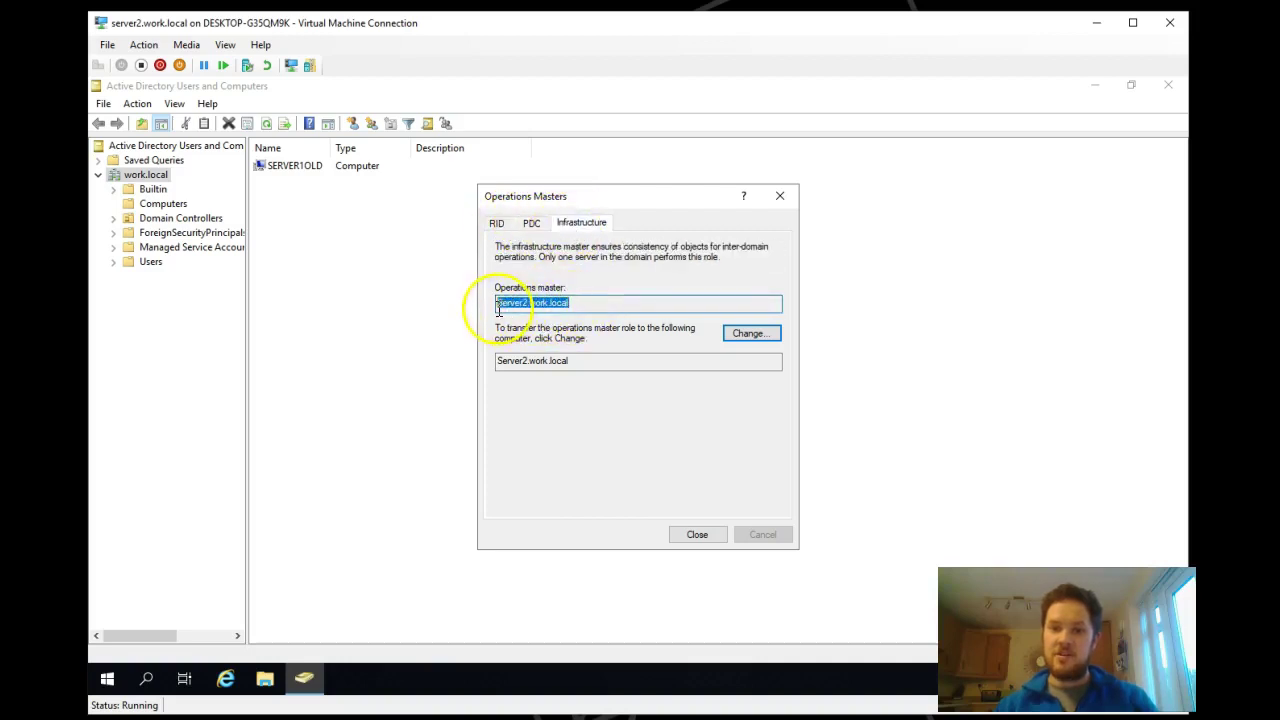
click(531, 224)
click(578, 226)
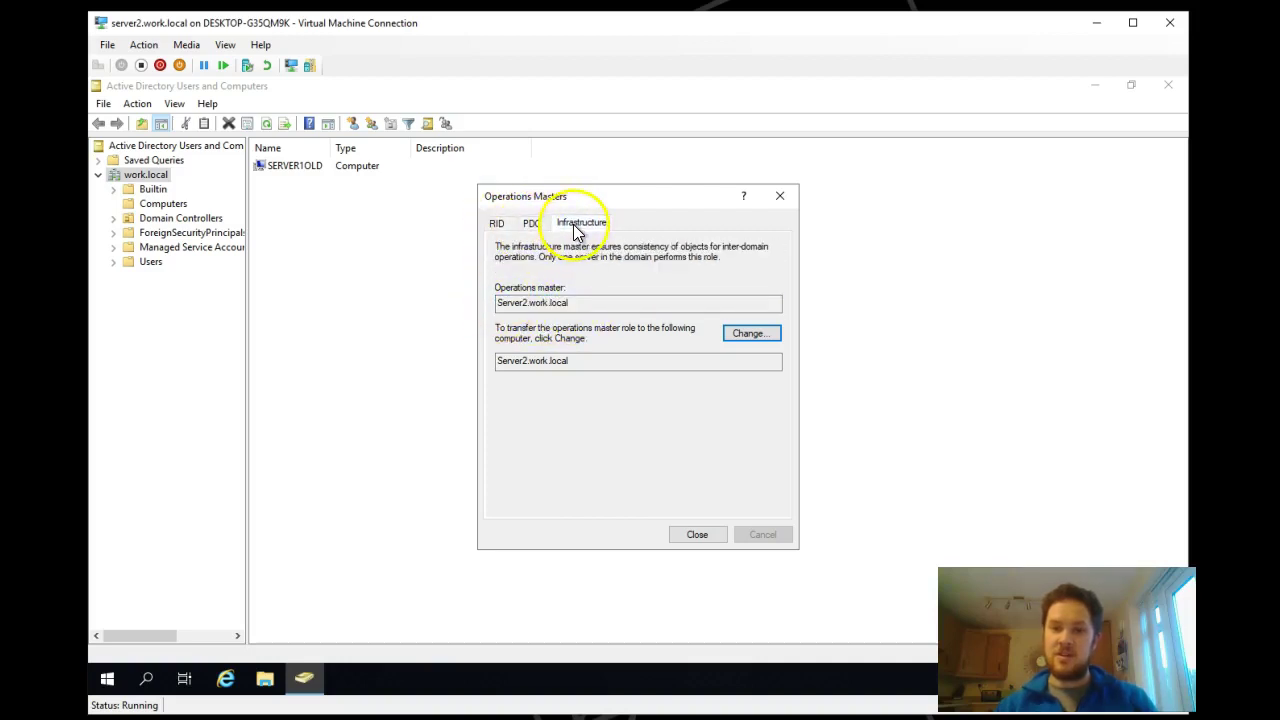
click(779, 196)
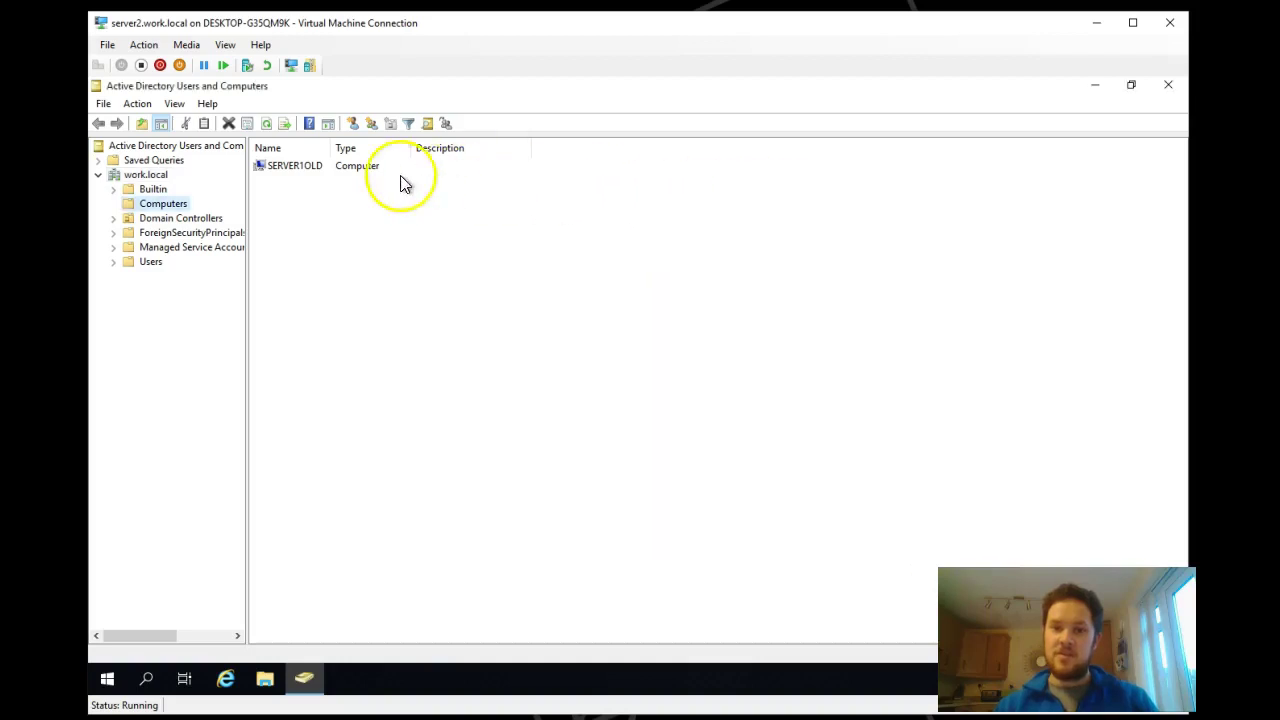
click(311, 175)
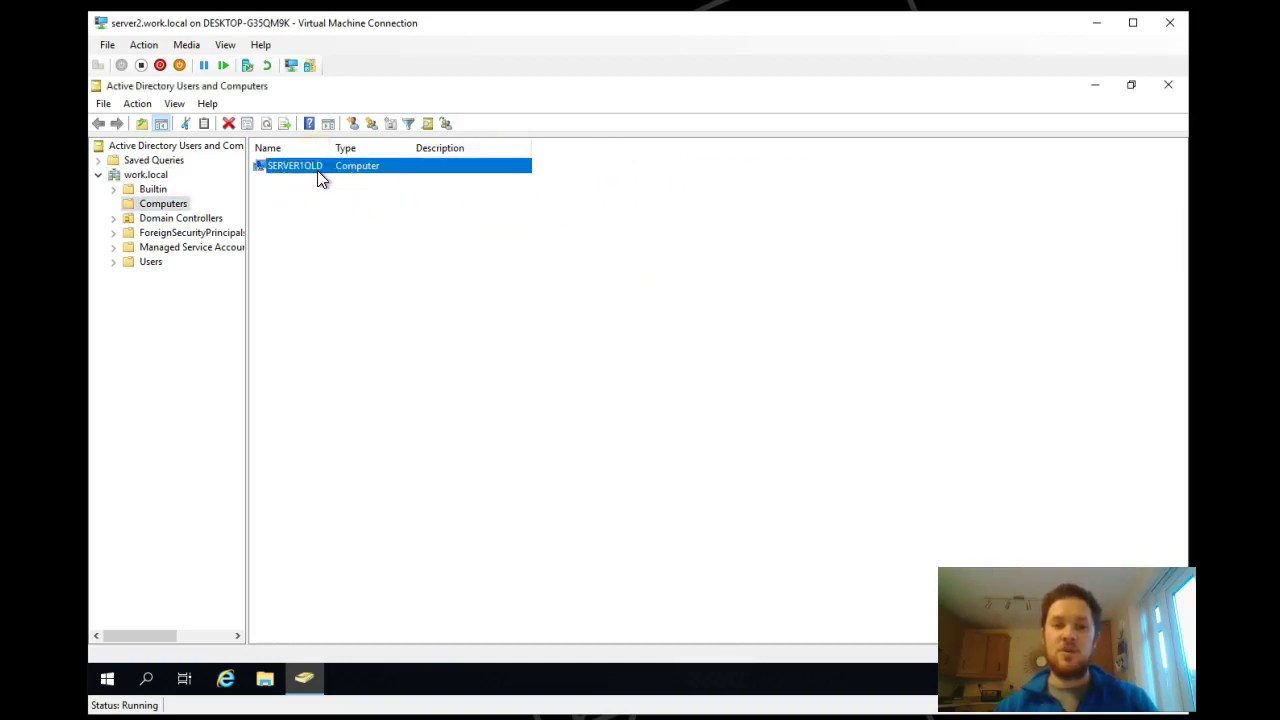
click(325, 190)
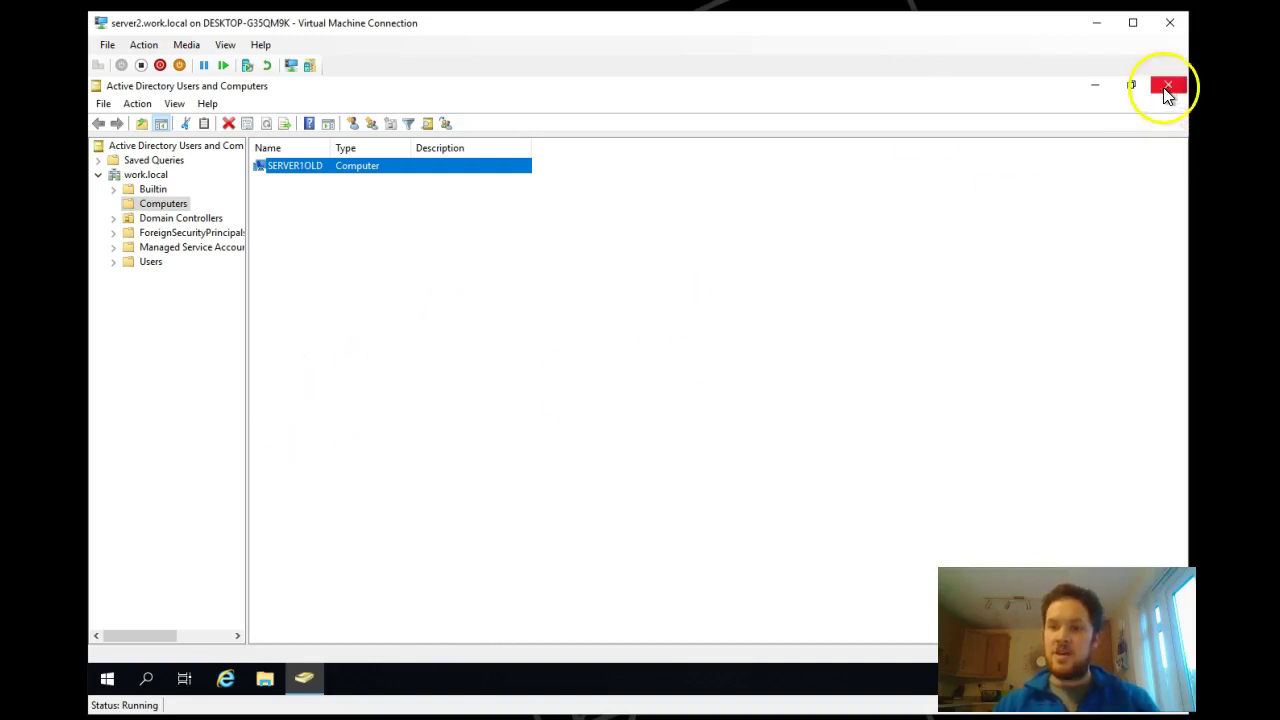
- Check the Domain Controllers and Computers containers to confirm SERVER2 is the only domain controller
click(203, 219)
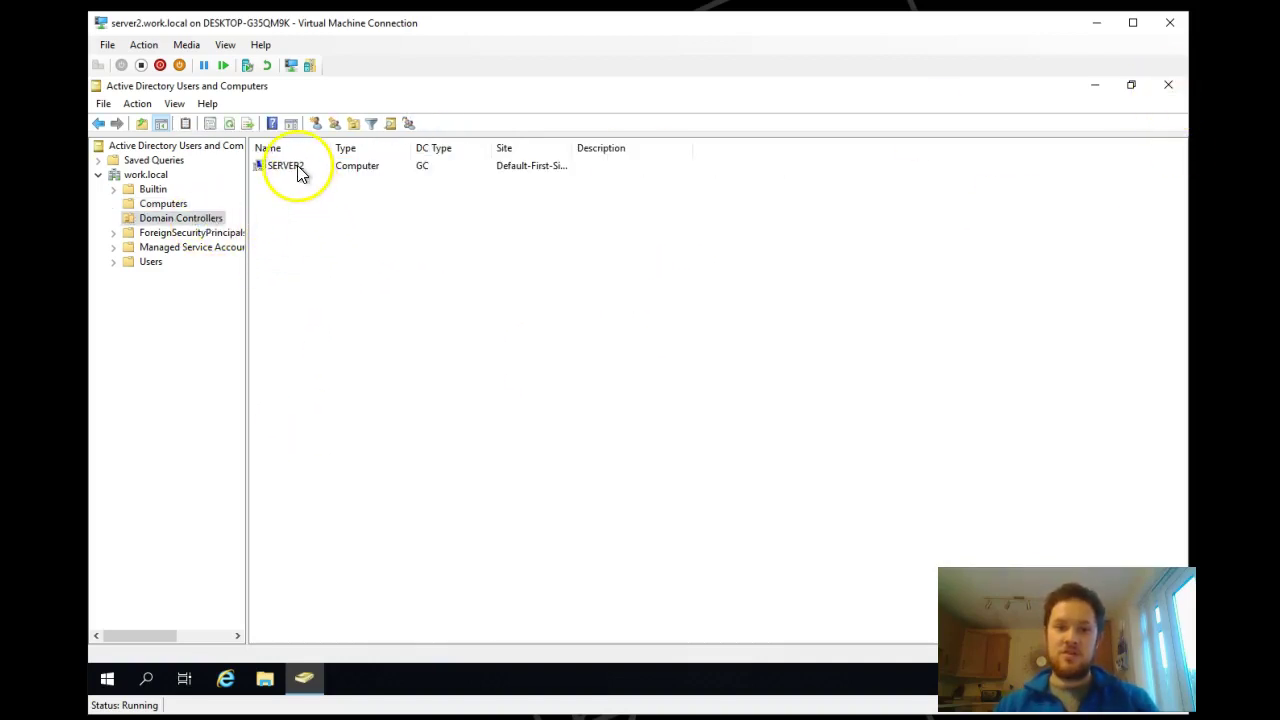
click(300, 172)
click(168, 203)
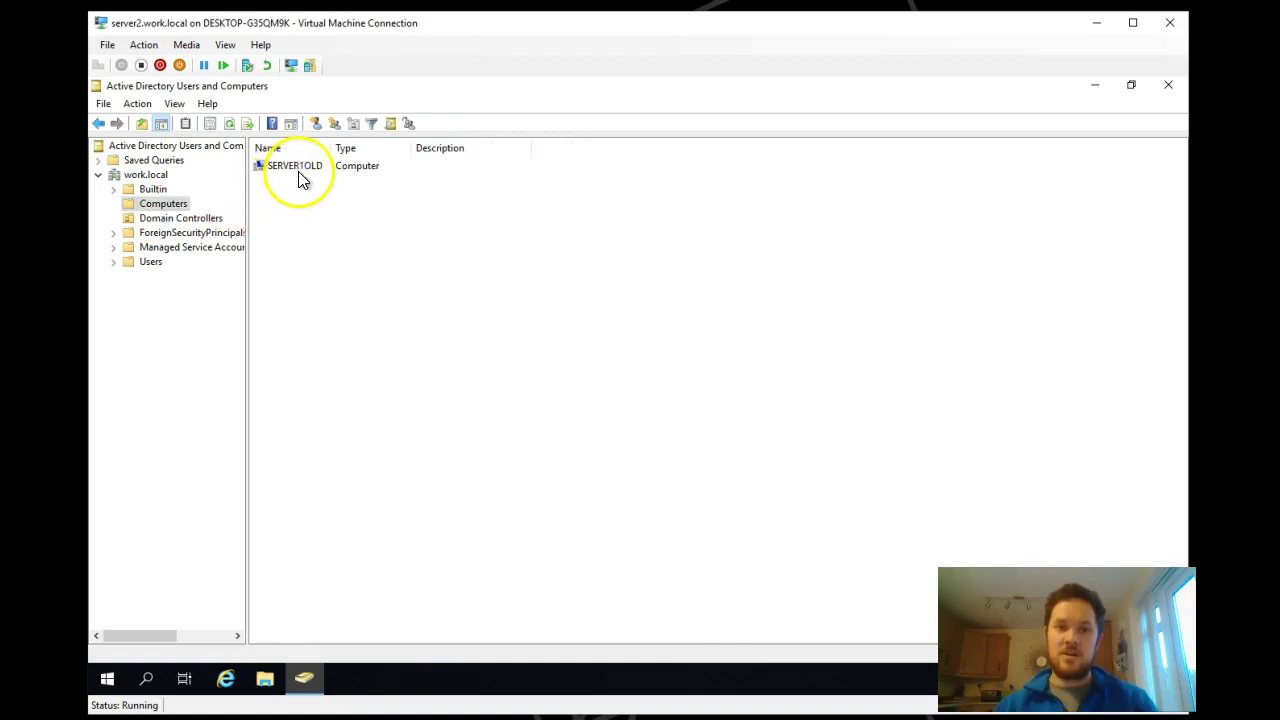
click(200, 218)
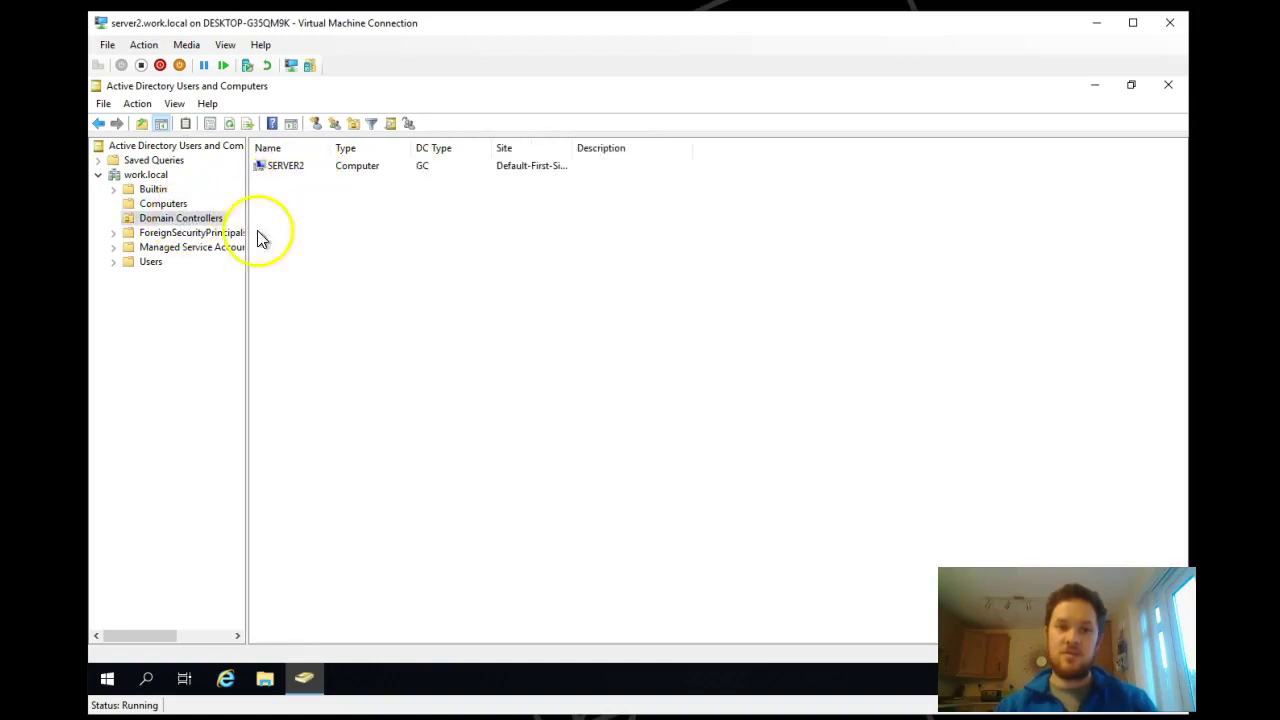
- Search Start for cmd and run Command Prompt as administrator
click(107, 680)
right_click(107, 680)
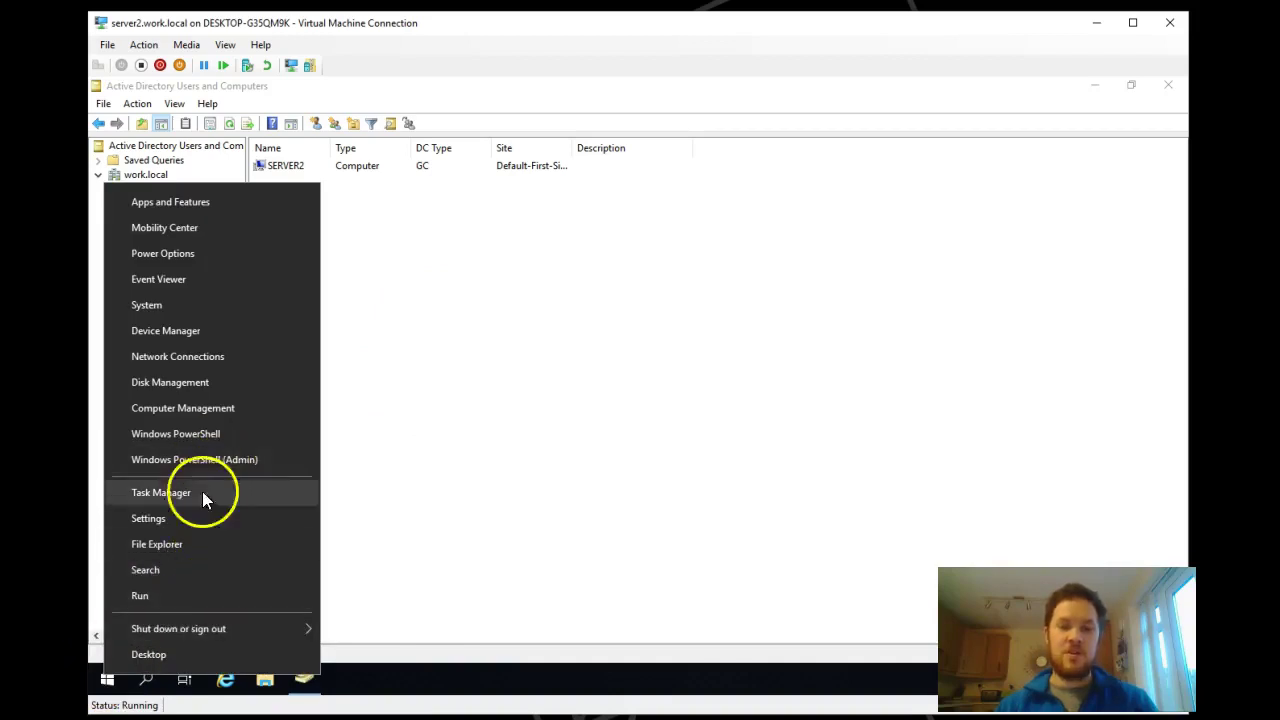
click(107, 680)
click(107, 680)
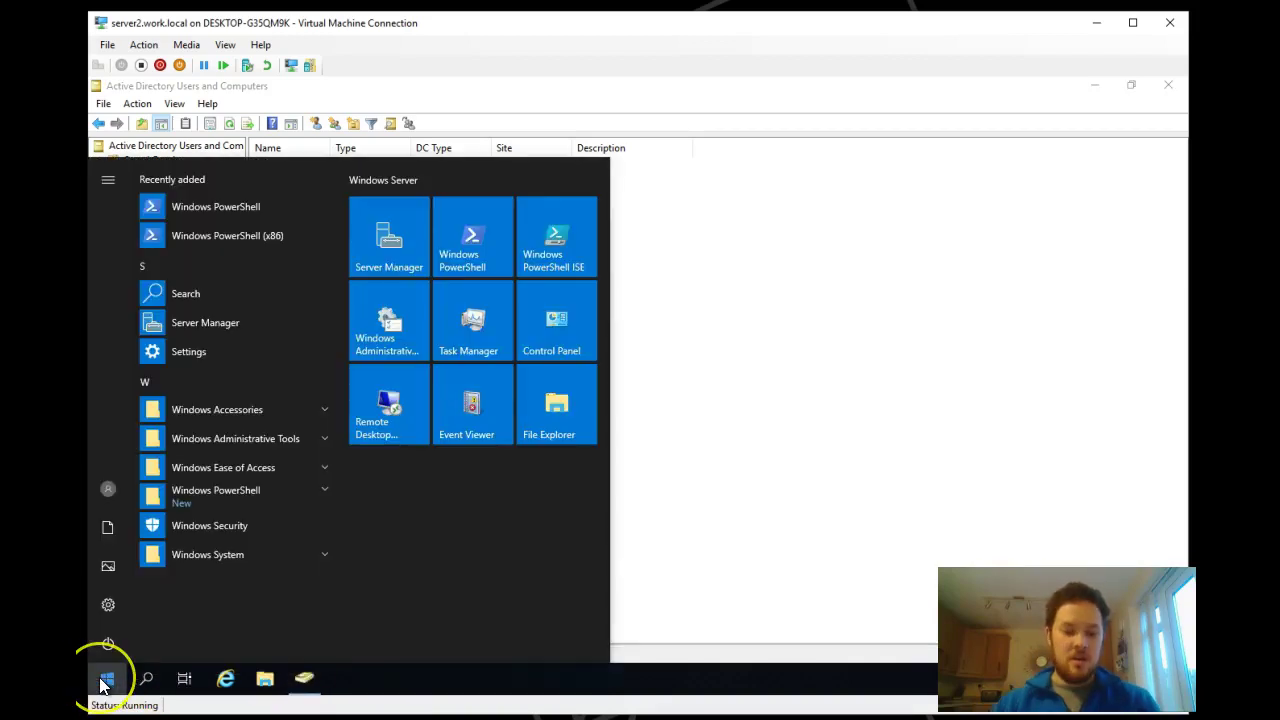
click(106, 682)
text(cmd)
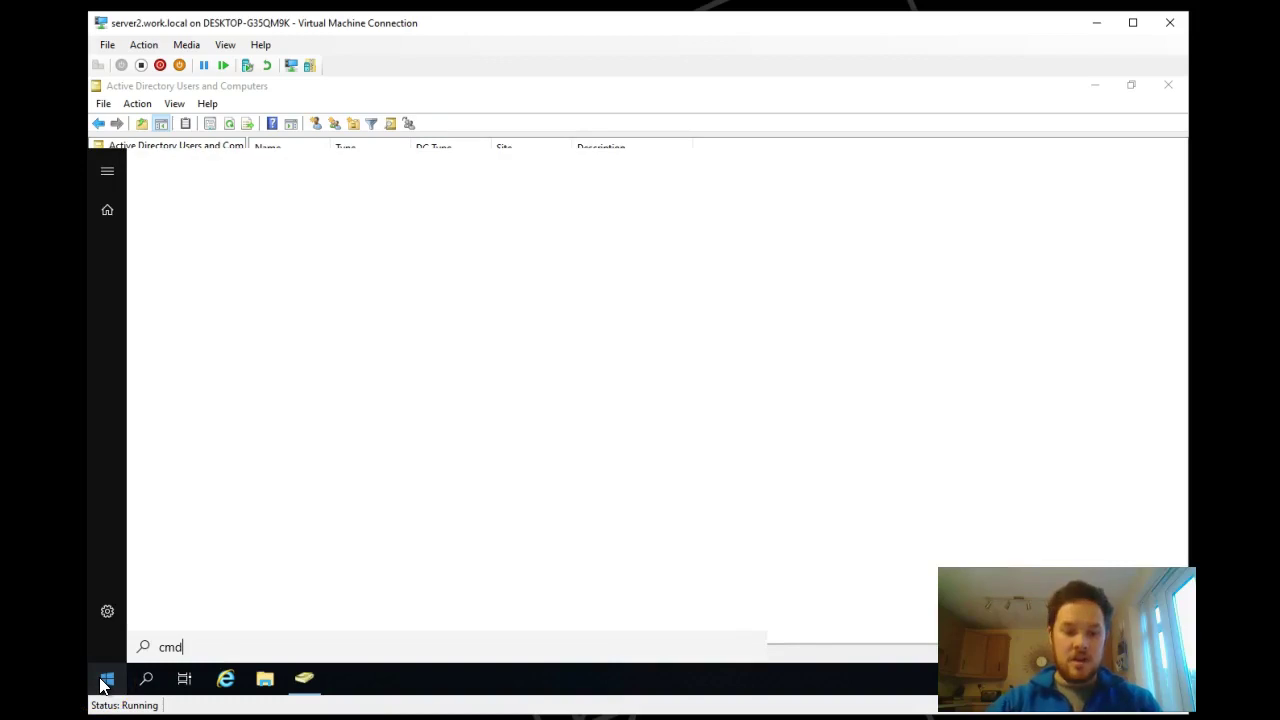
right_click(236, 233)
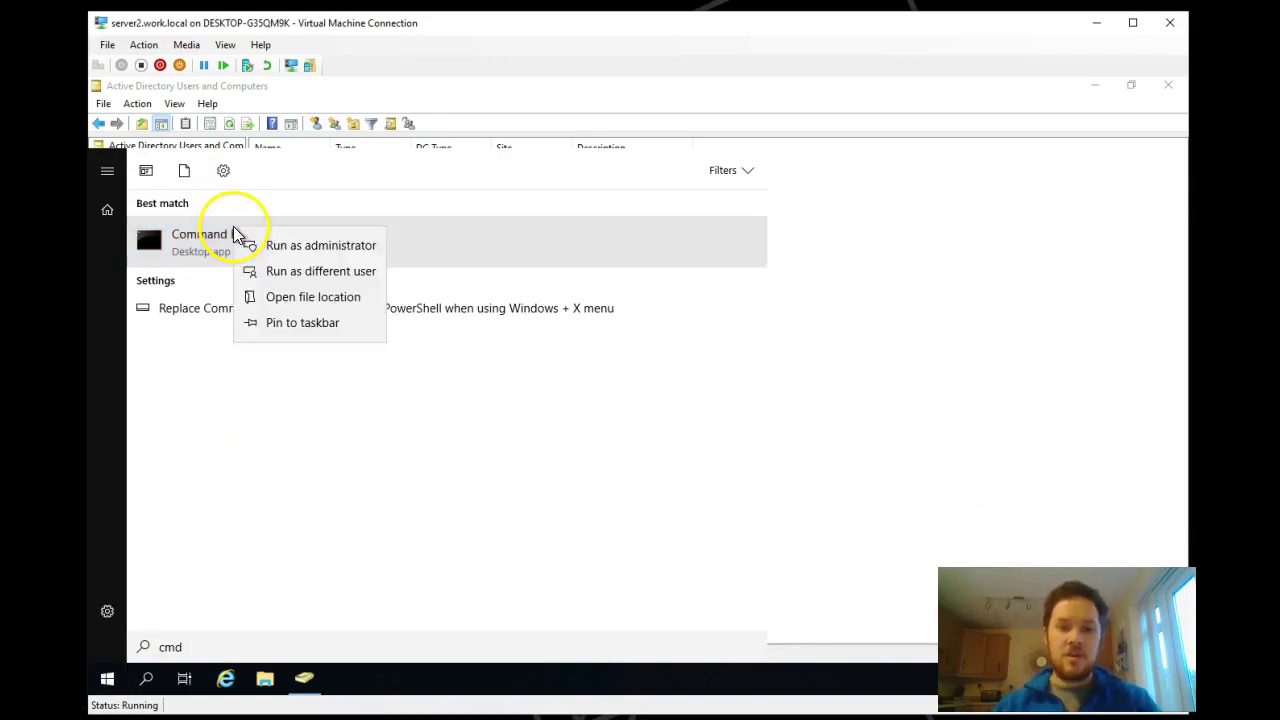
click(309, 256)
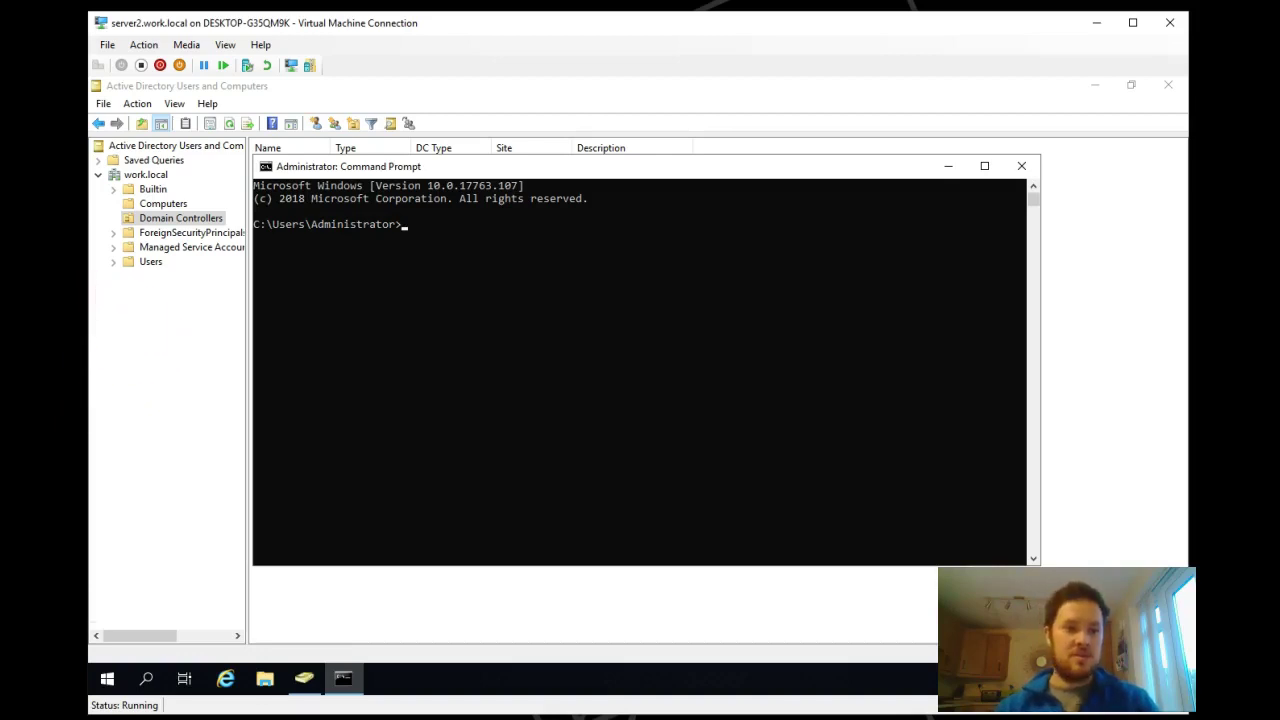
- Enter netdom computername server2.work.local /add:server1.work.local at the prompt without running it
text(net)
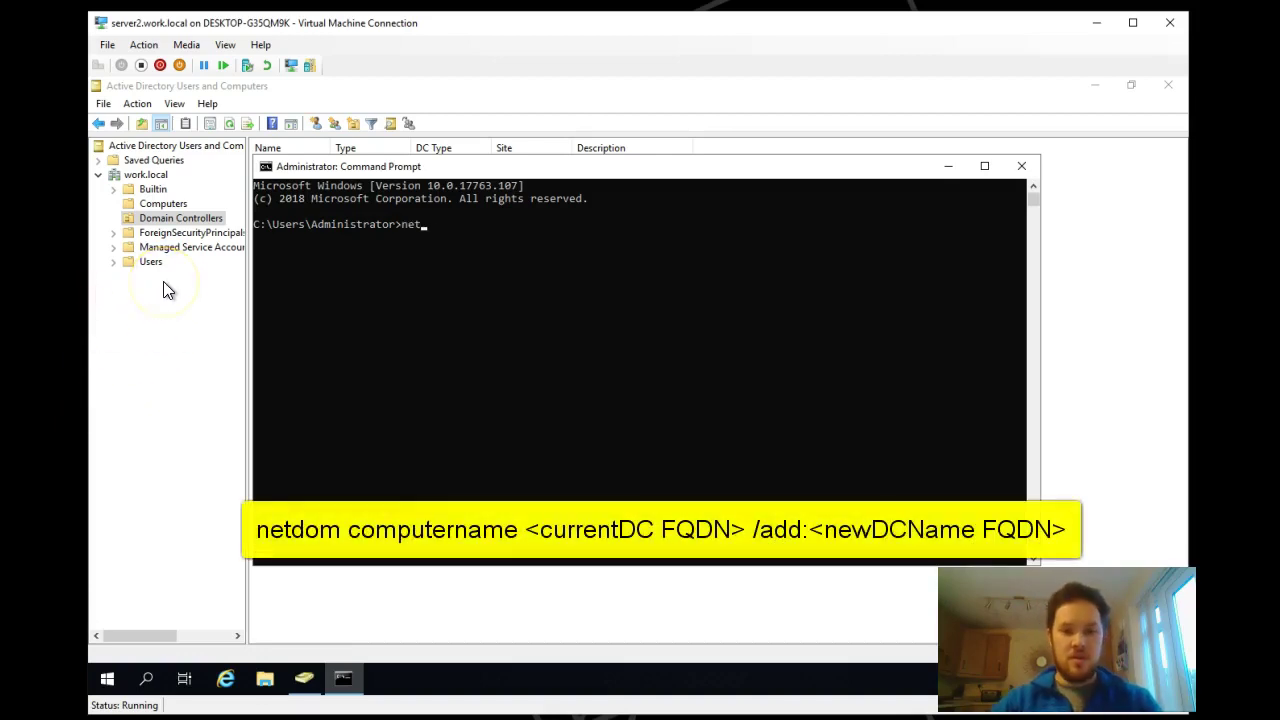
key(BackSpace)
text(dom )
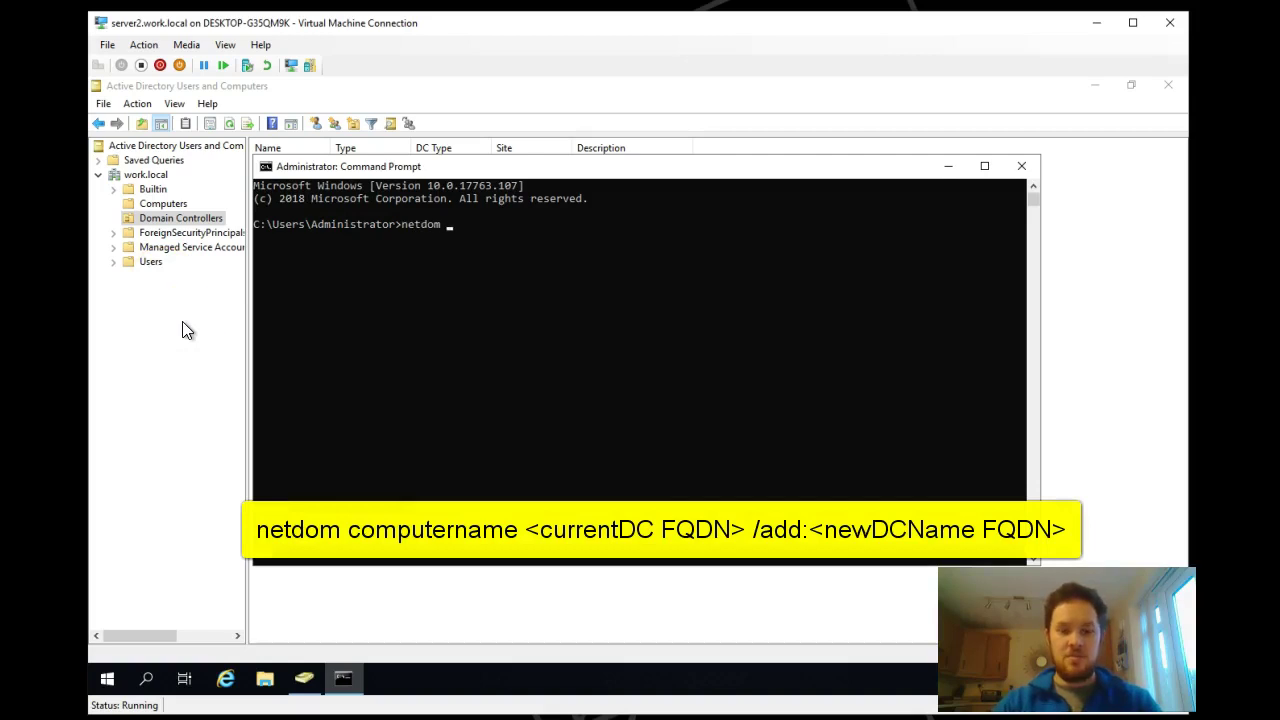
text(computername)
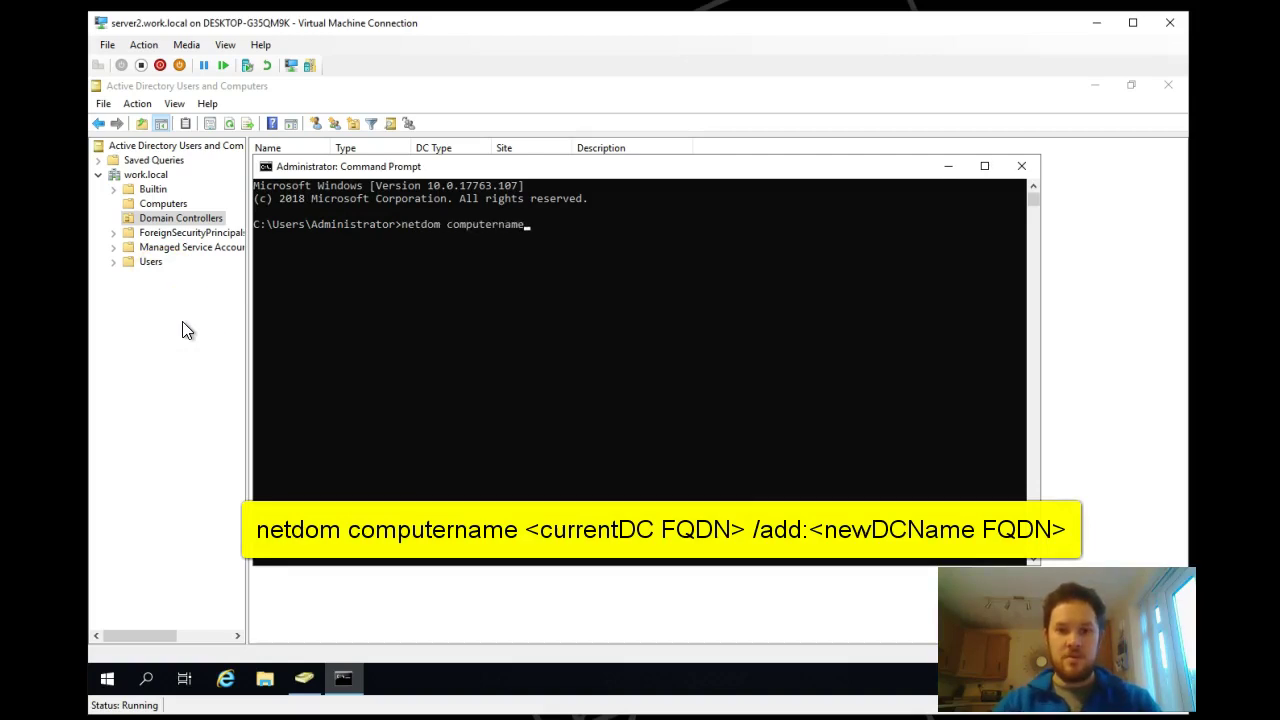
text( server2.w)
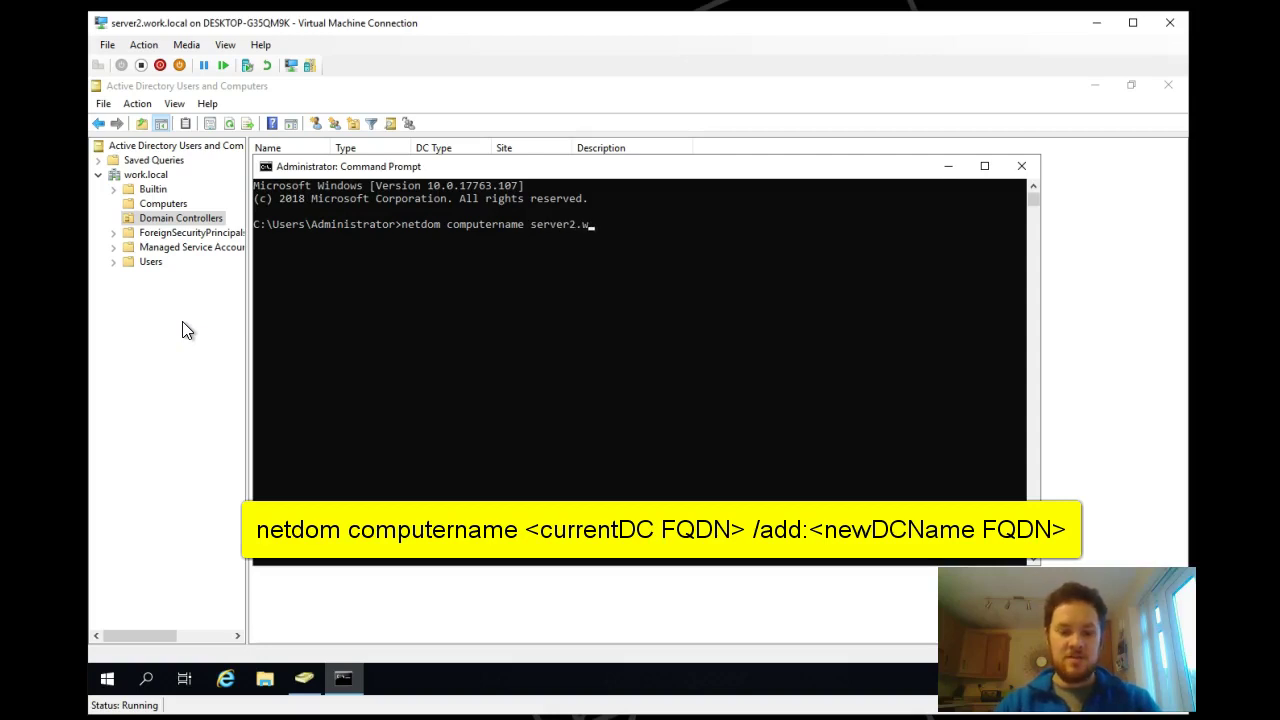
text(ork.local)
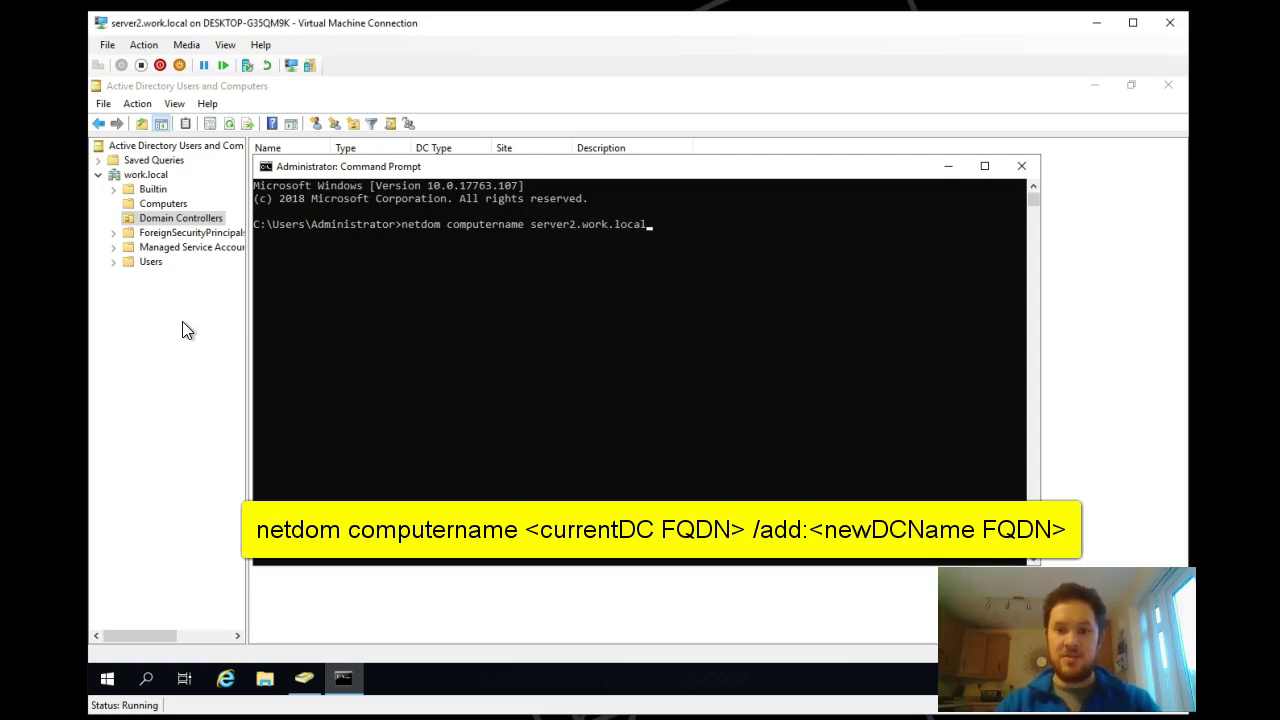
text( /a)
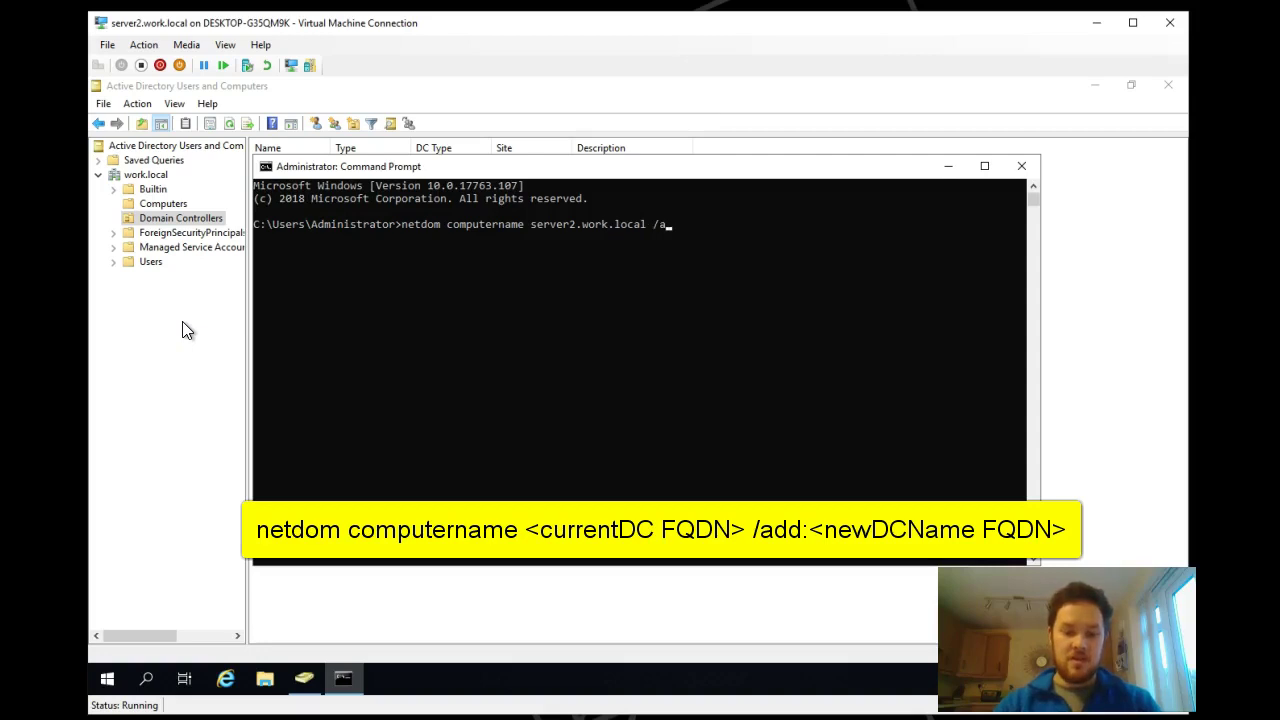
text(dd:server1.)
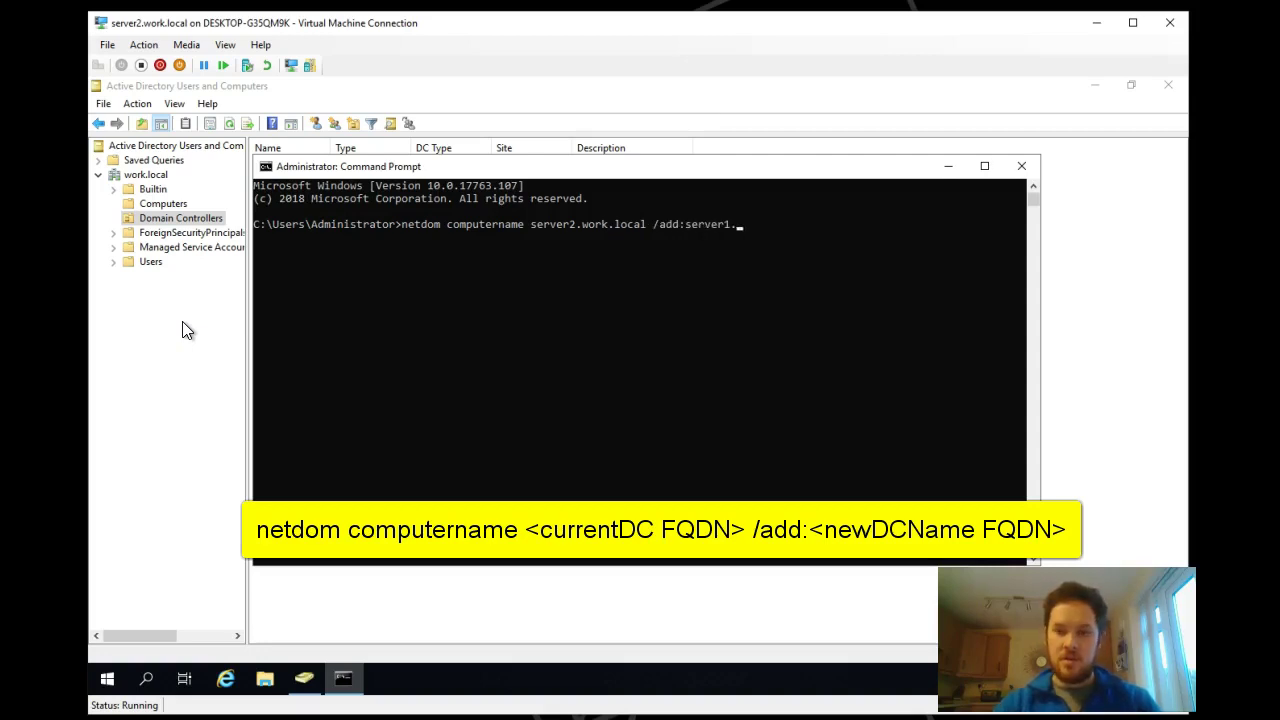
text(wro)
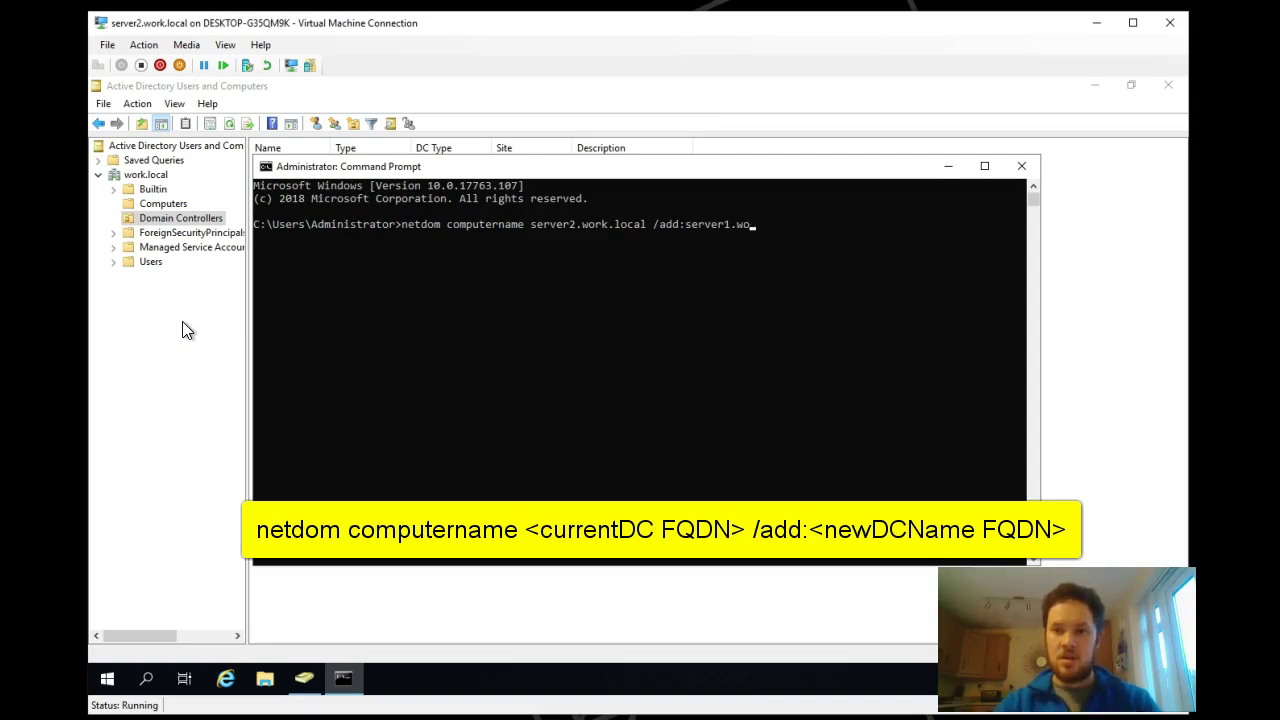
text(rk.local)
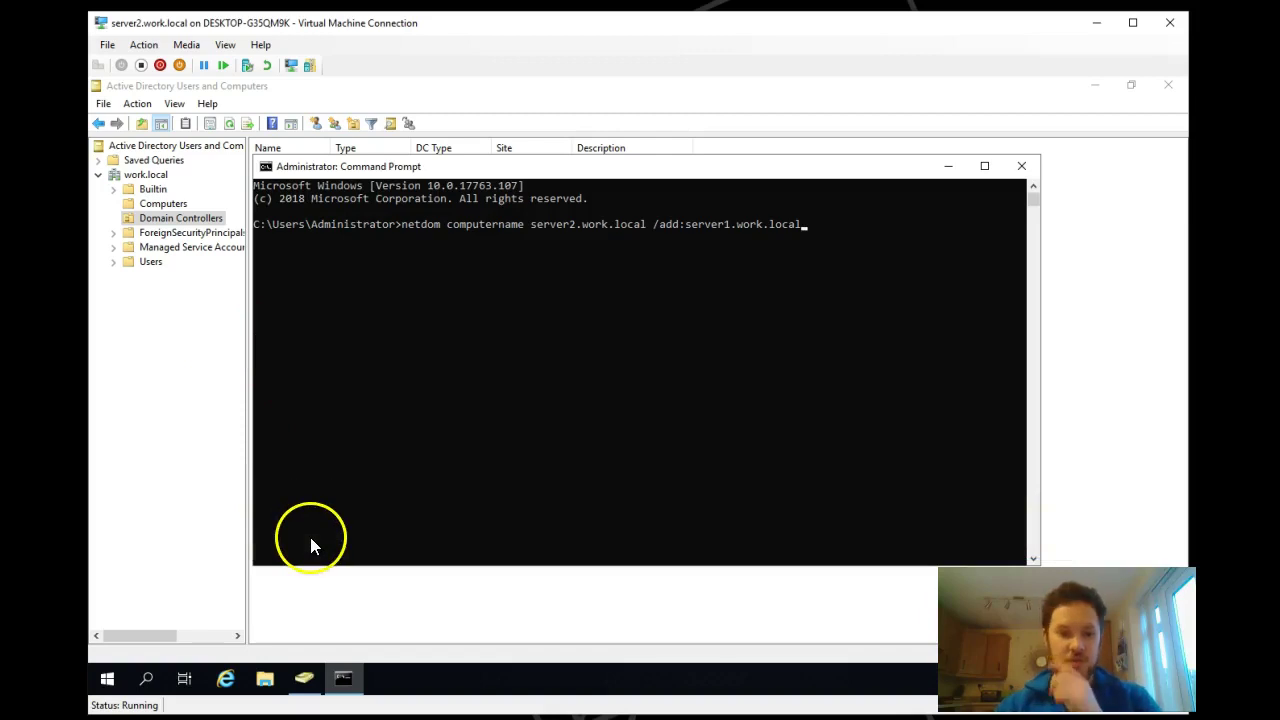
- Delete the SERVER1OLD computer account from the Computers container and confirm the deletion
click(320, 617)
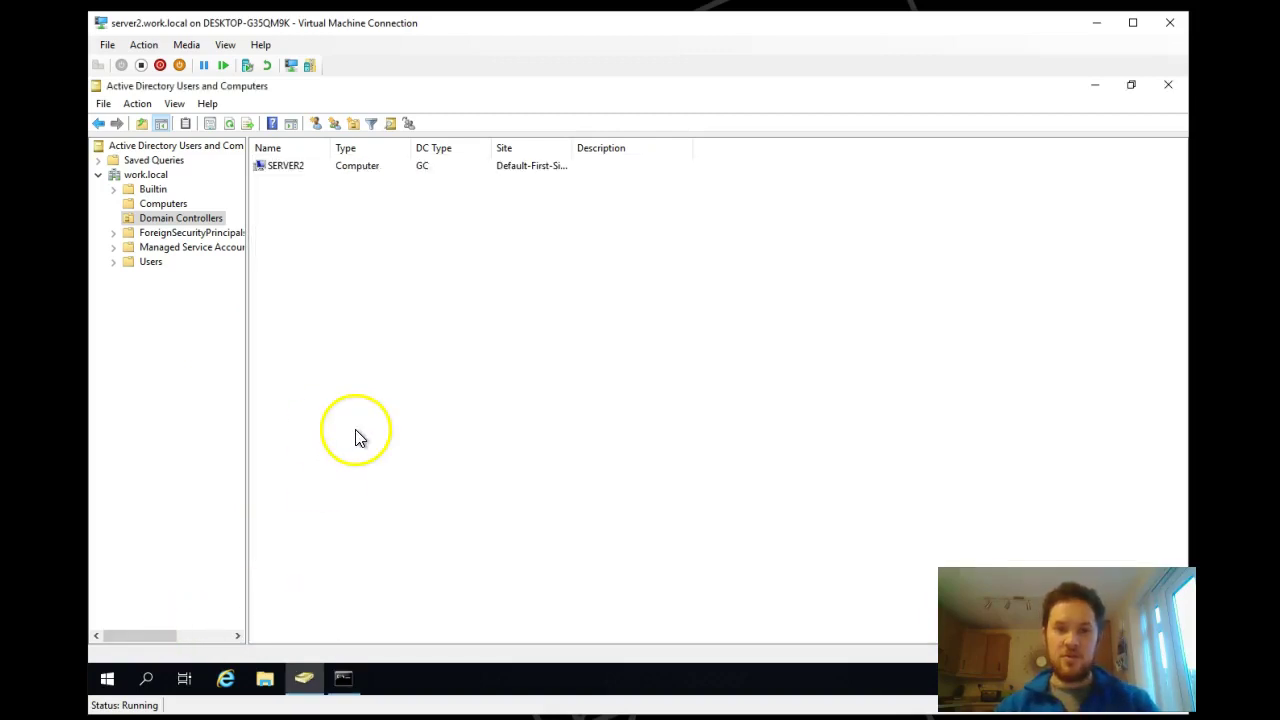
click(163, 203)
click(292, 166)
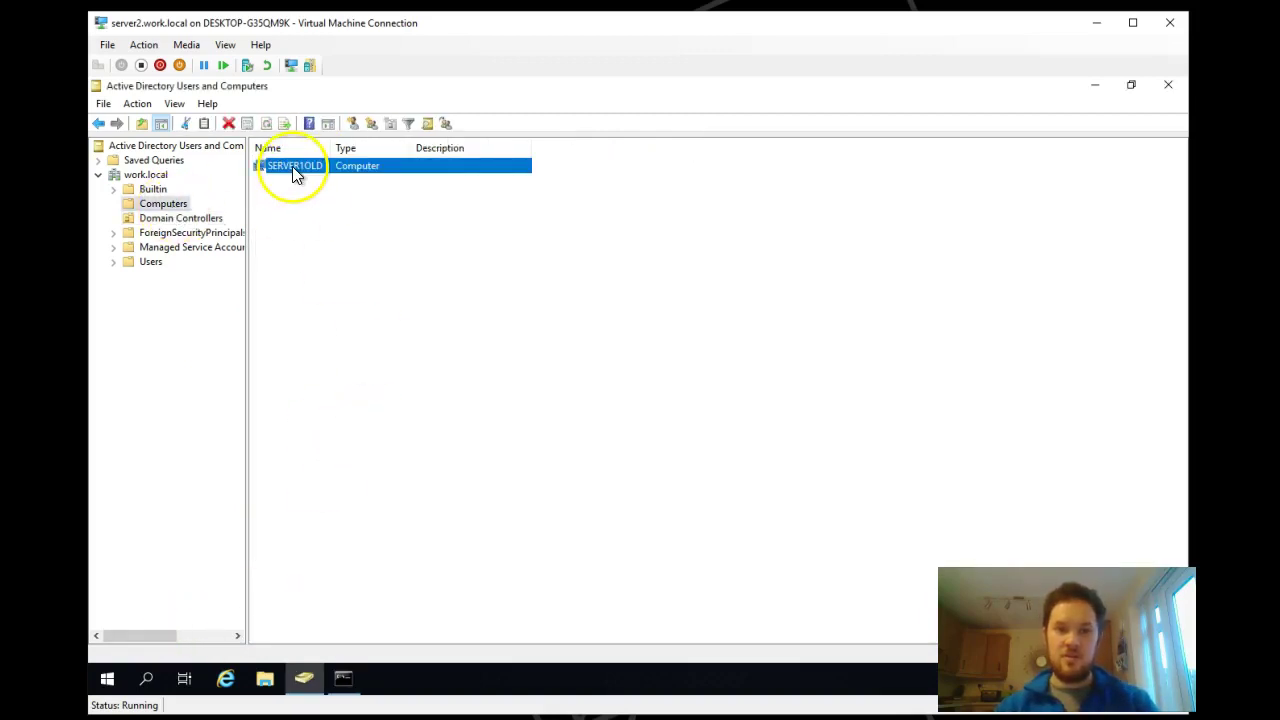
right_click(290, 165)
click(265, 222)
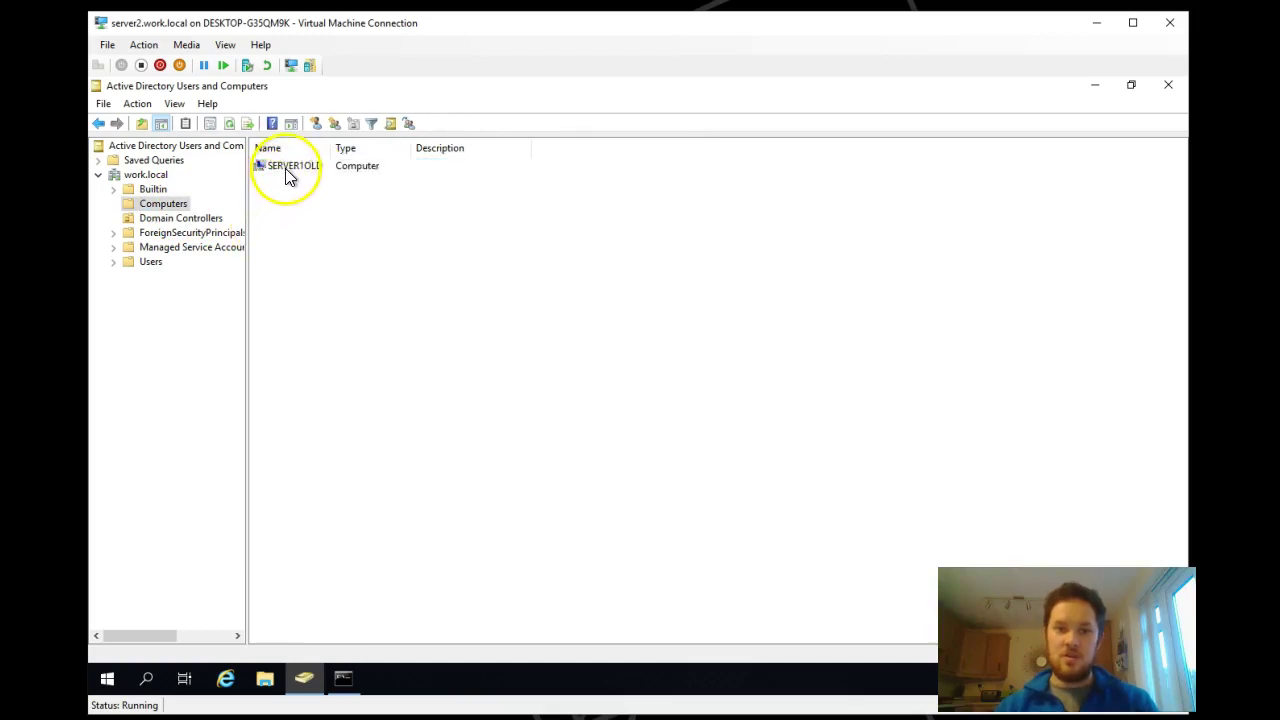
right_click(287, 175)
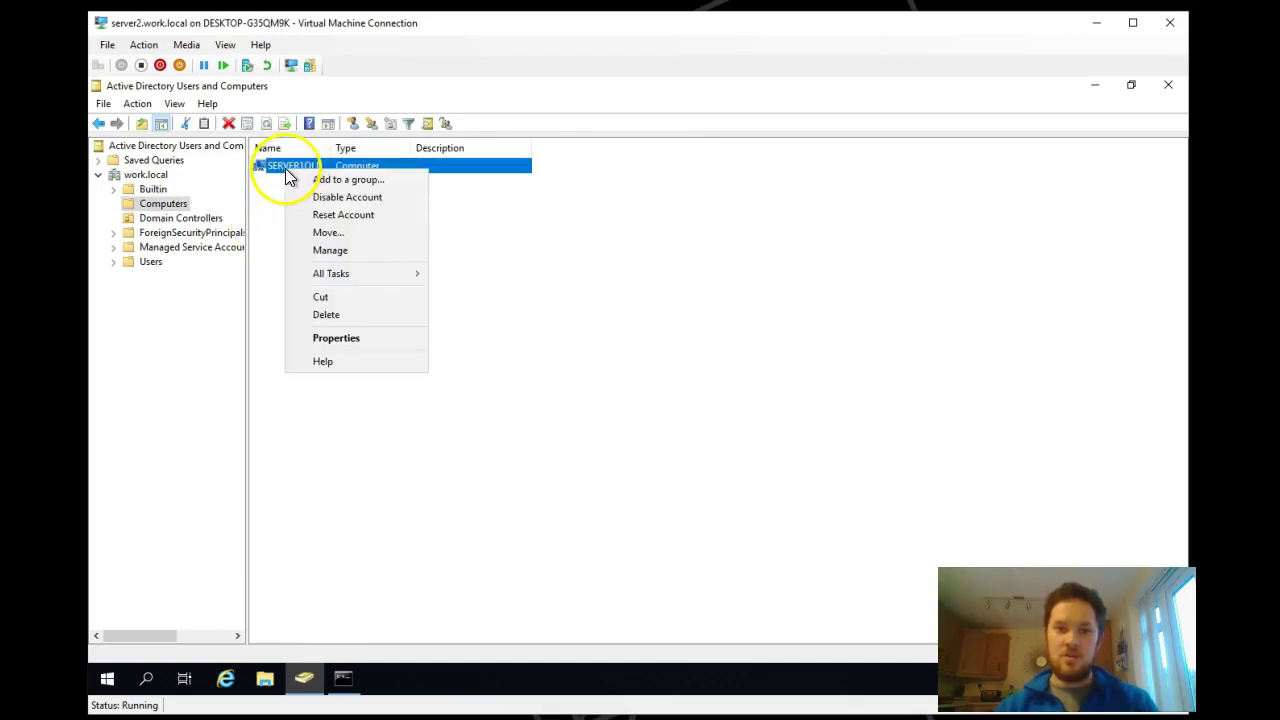
click(348, 318)
click(679, 437)
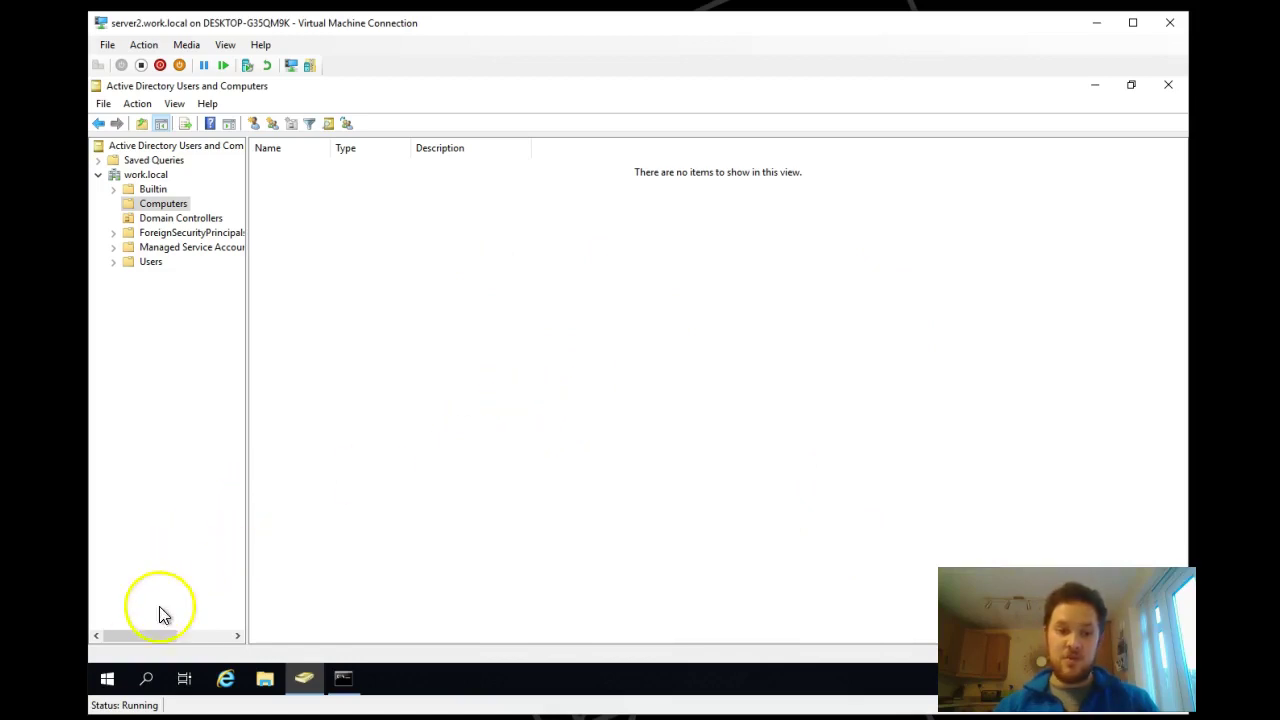
right_click(107, 684)
- In Sites and Services, delete the SERVER1 object from Default-First-Site-Name, then close the console
click(102, 686)
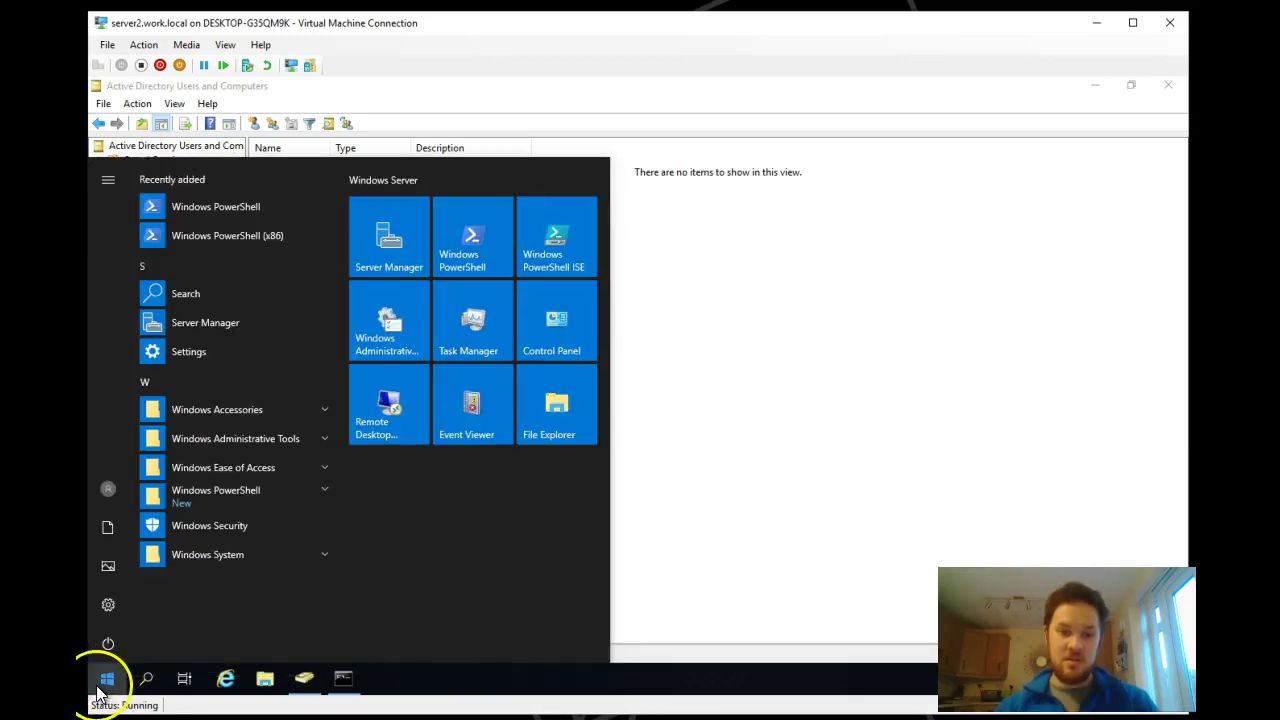
click(241, 440)
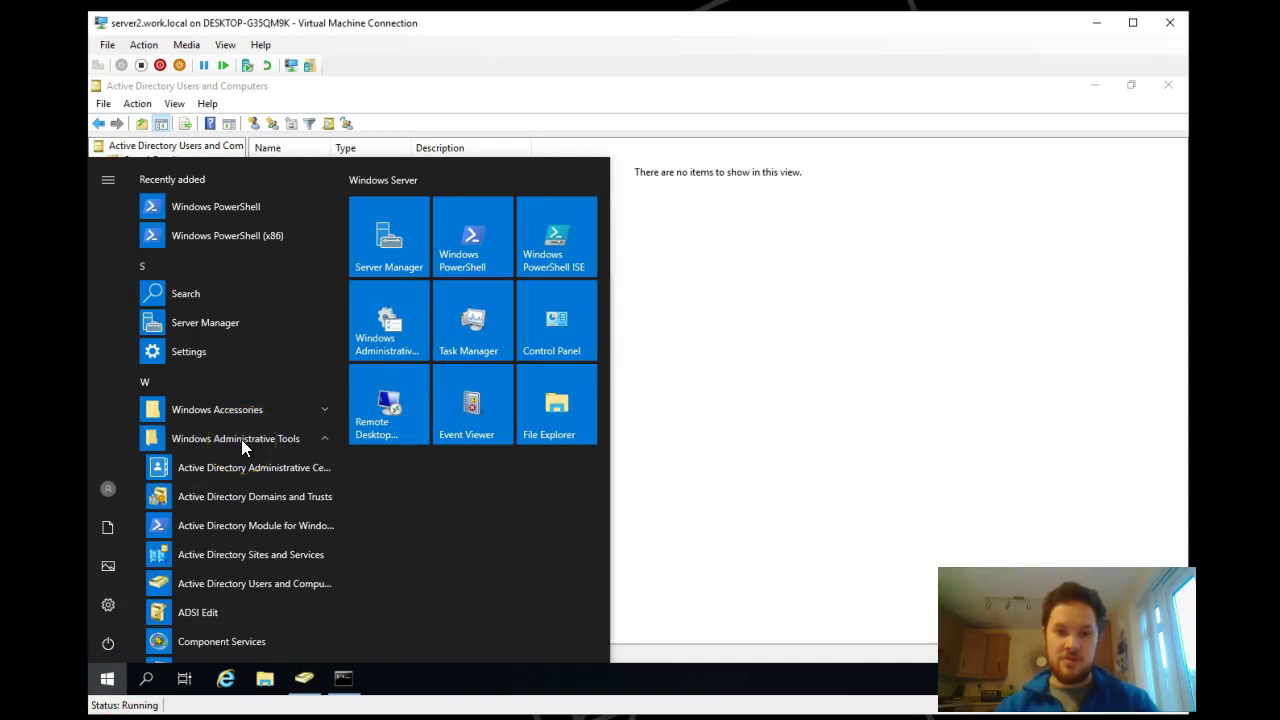
click(280, 560)
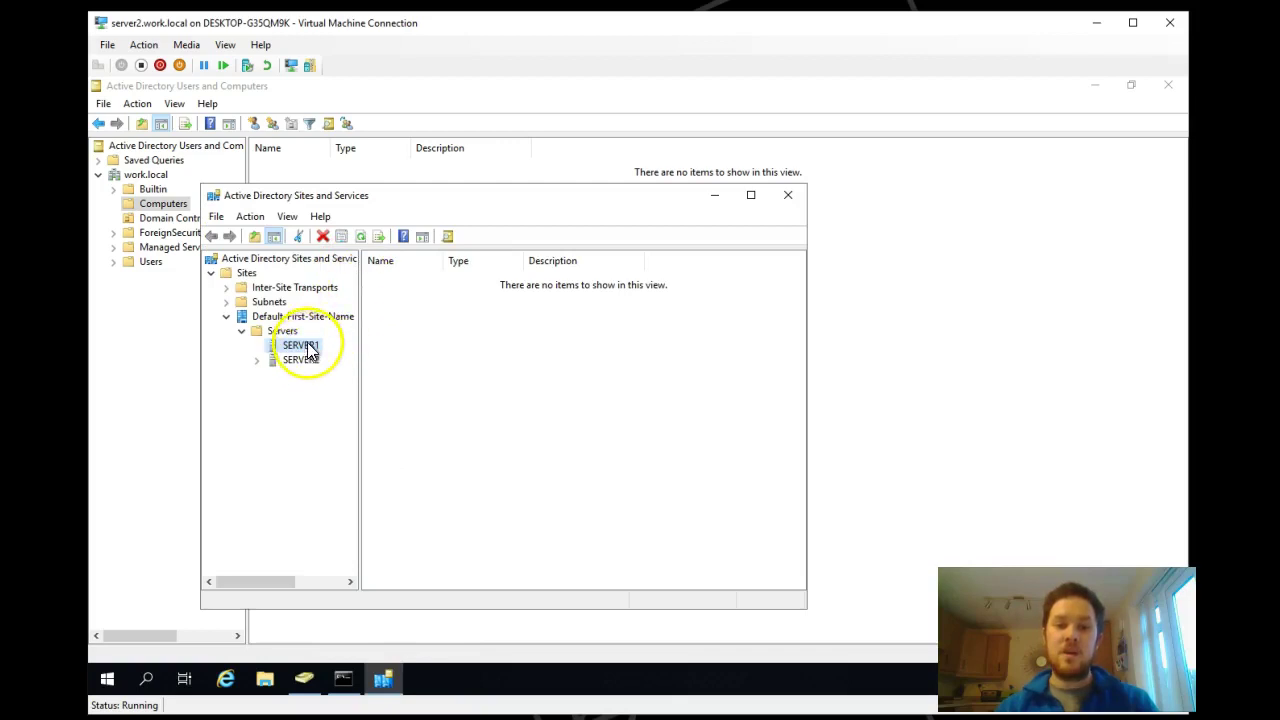
right_click(291, 346)
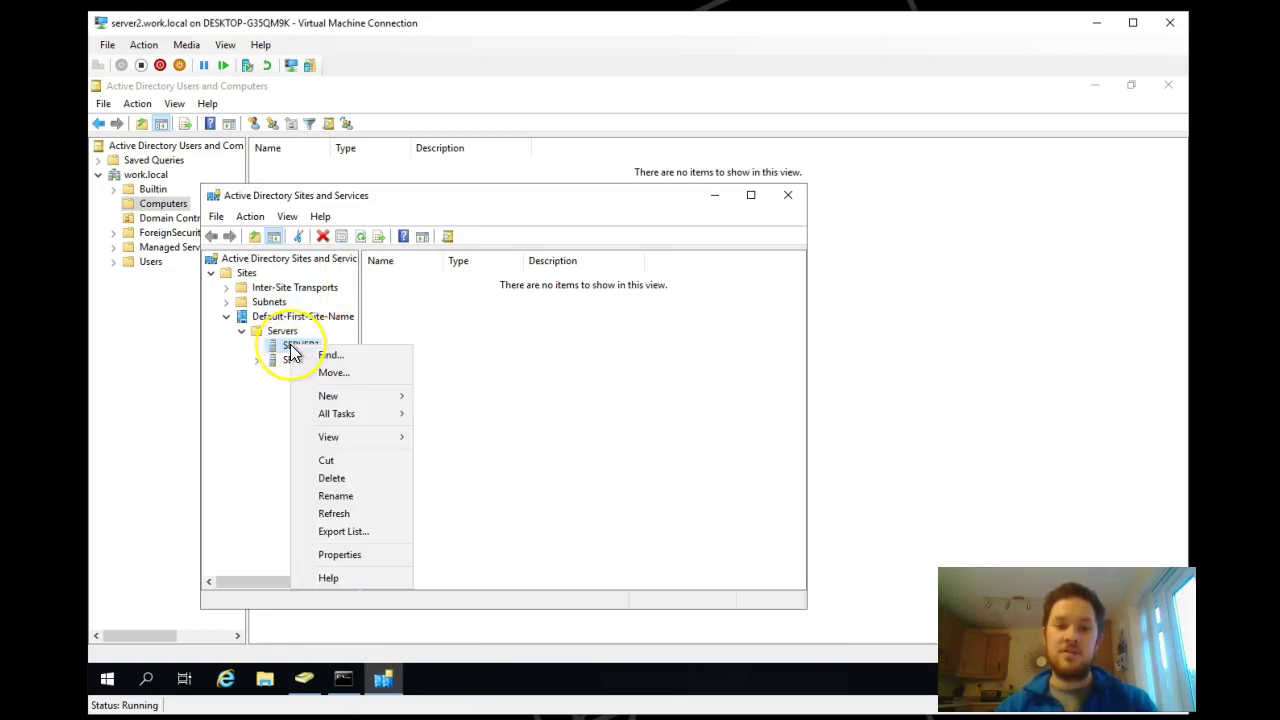
click(331, 478)
click(690, 437)
click(788, 195)
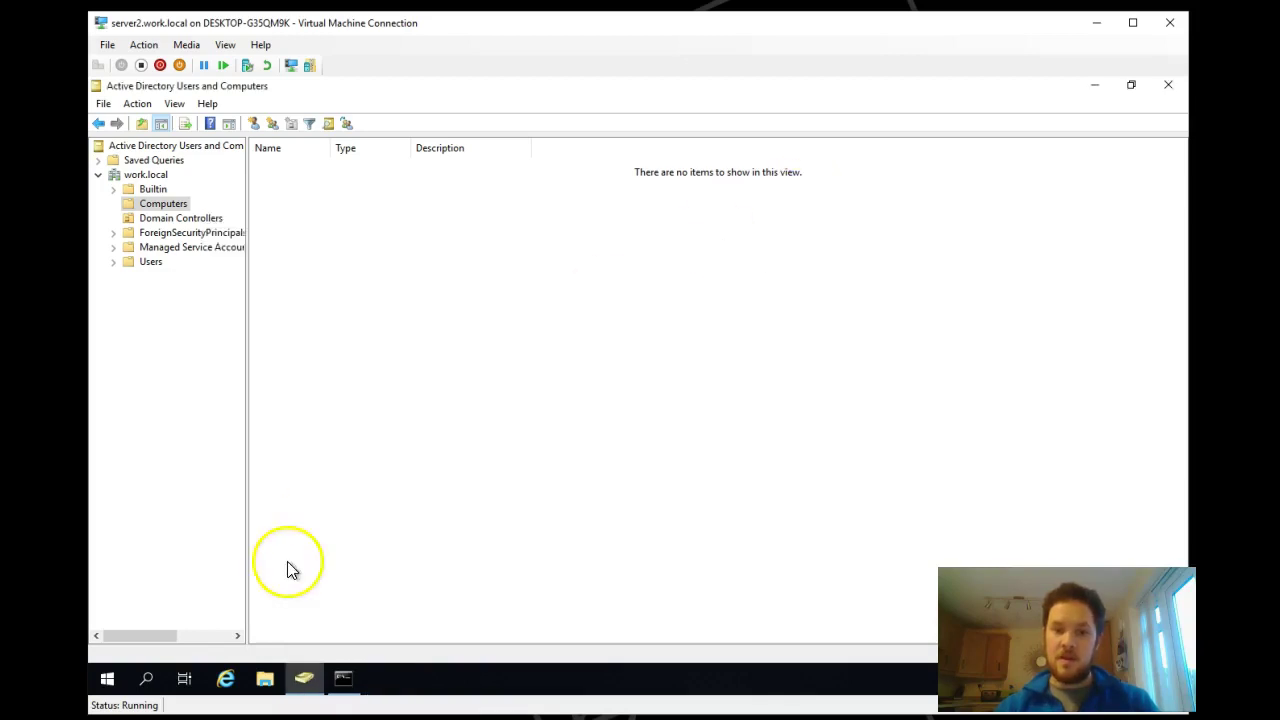
click(110, 685)
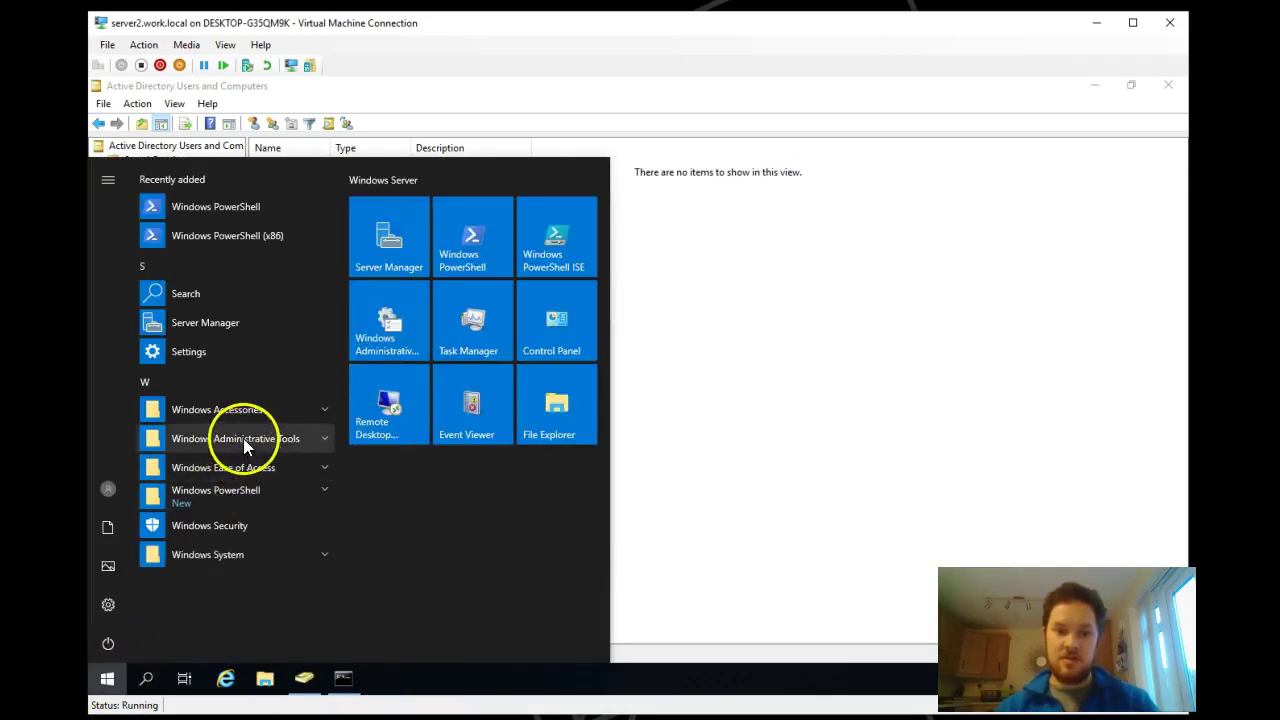
- In DNS Manager, view SERVER2's work.local forward lookup zone records, then close it
click(244, 438)
scroll(244, 438, down, 3)
click(186, 452)
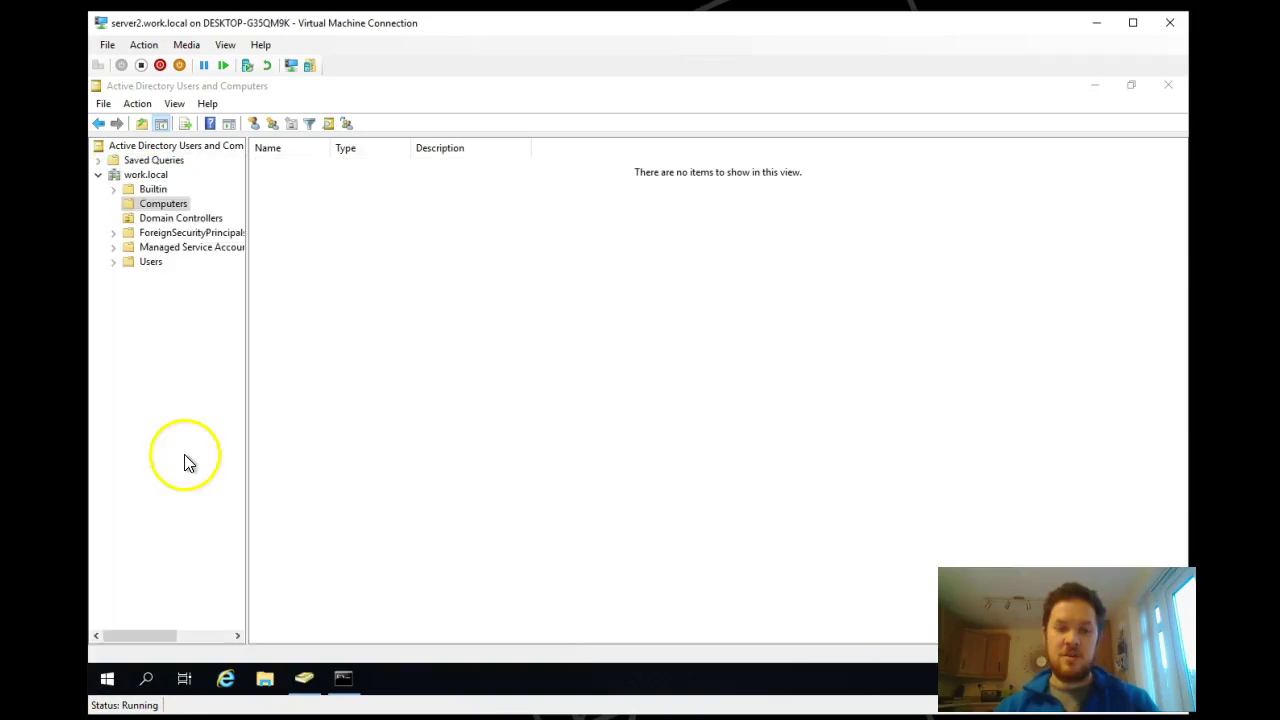
double_click(330, 212)
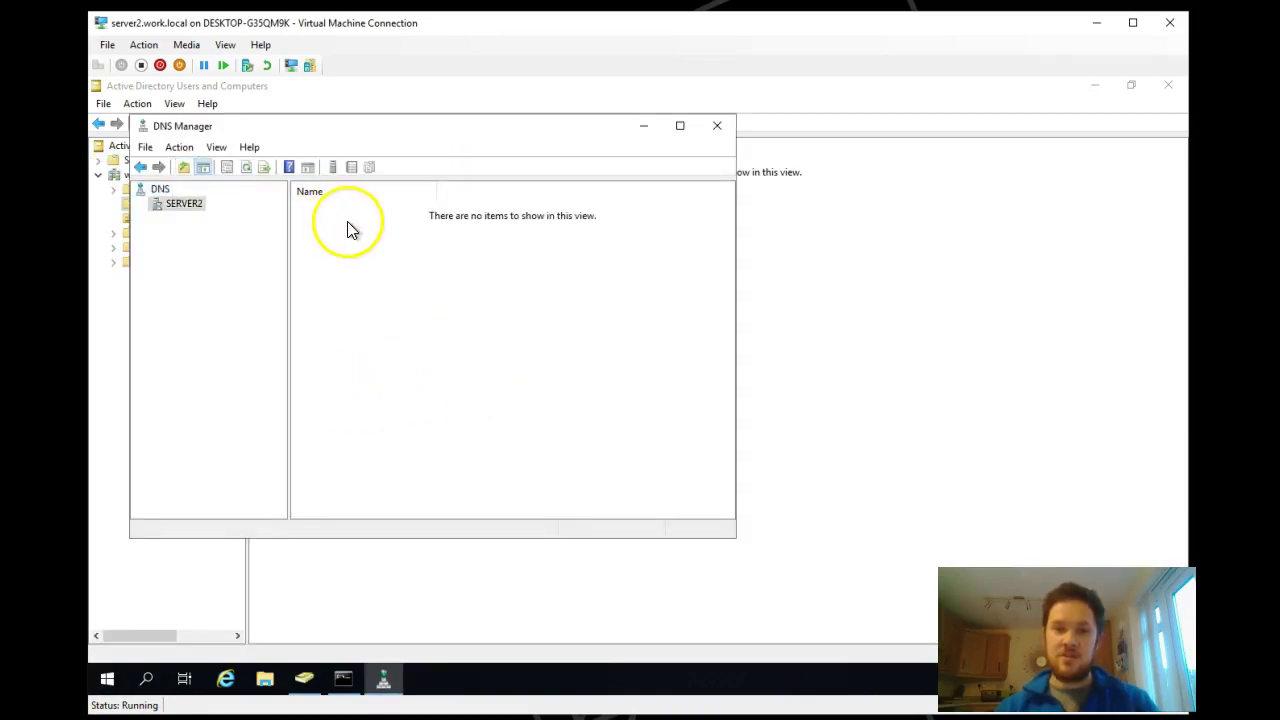
double_click(325, 211)
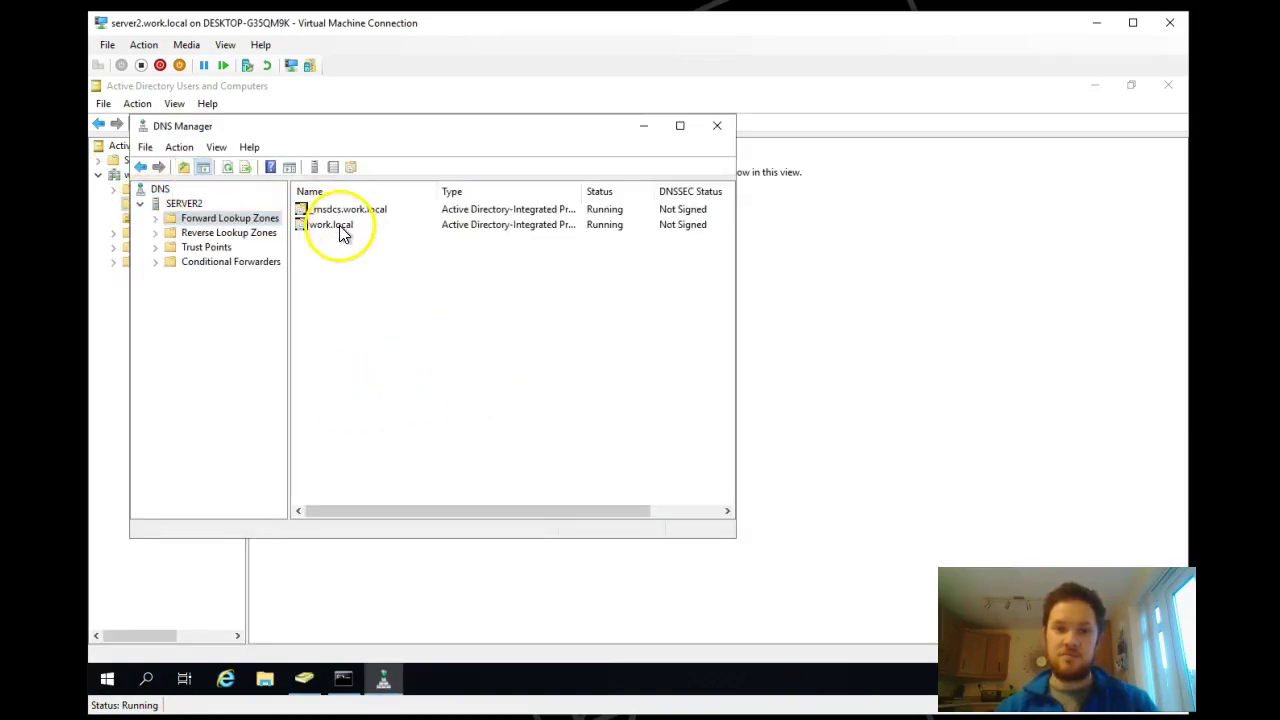
double_click(341, 227)
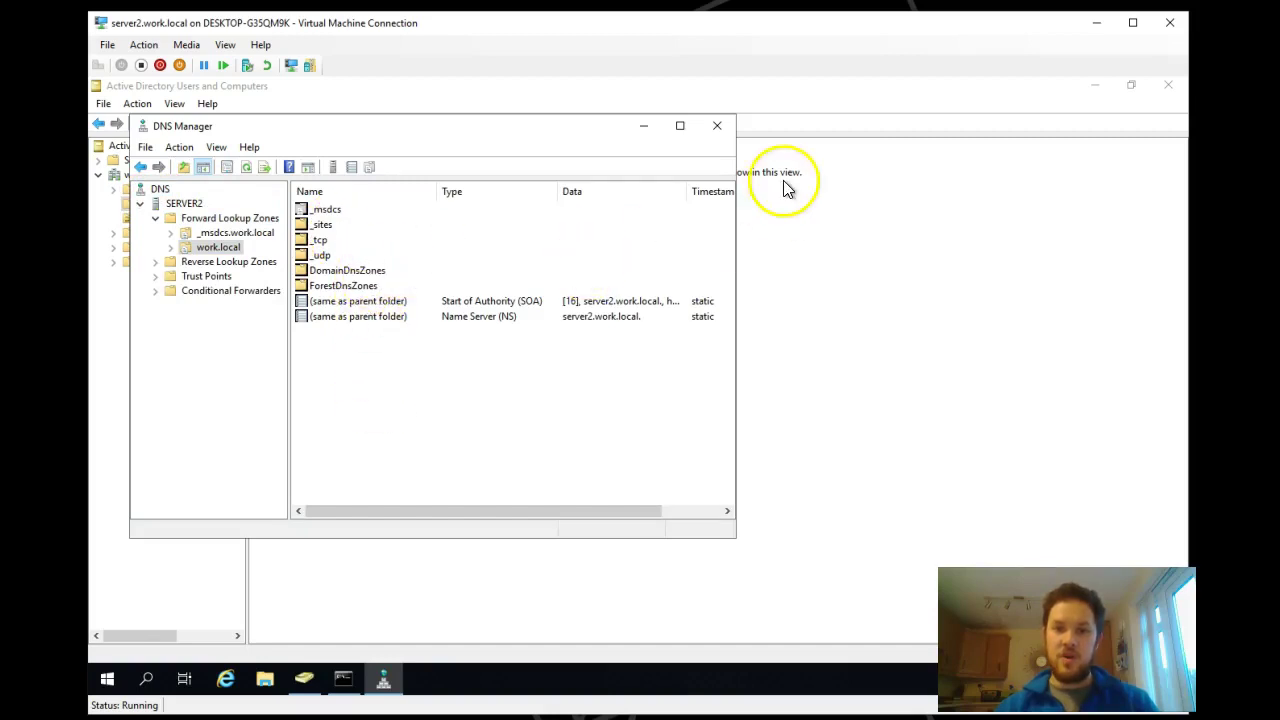
click(718, 127)
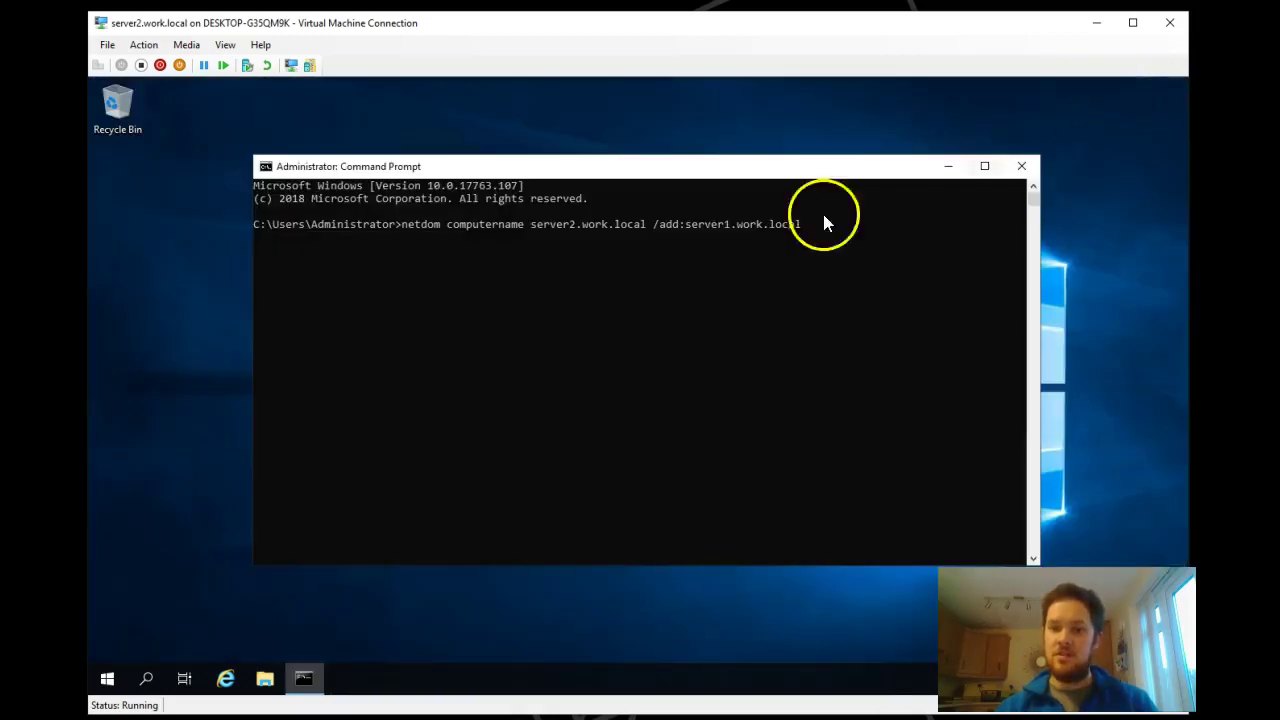
- Run the /add:server1.work.local command, then rerun netdom with /enumerate to list both names
drag(680, 182, 630, 140)
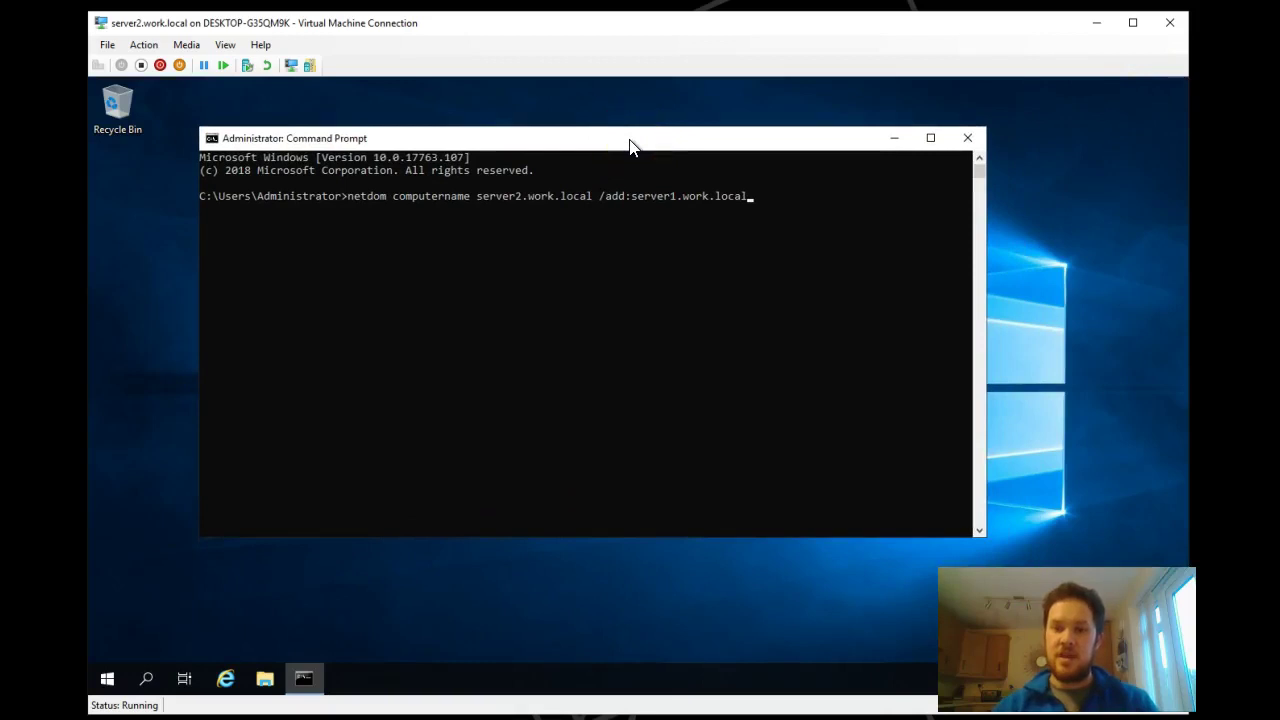
key(Return)
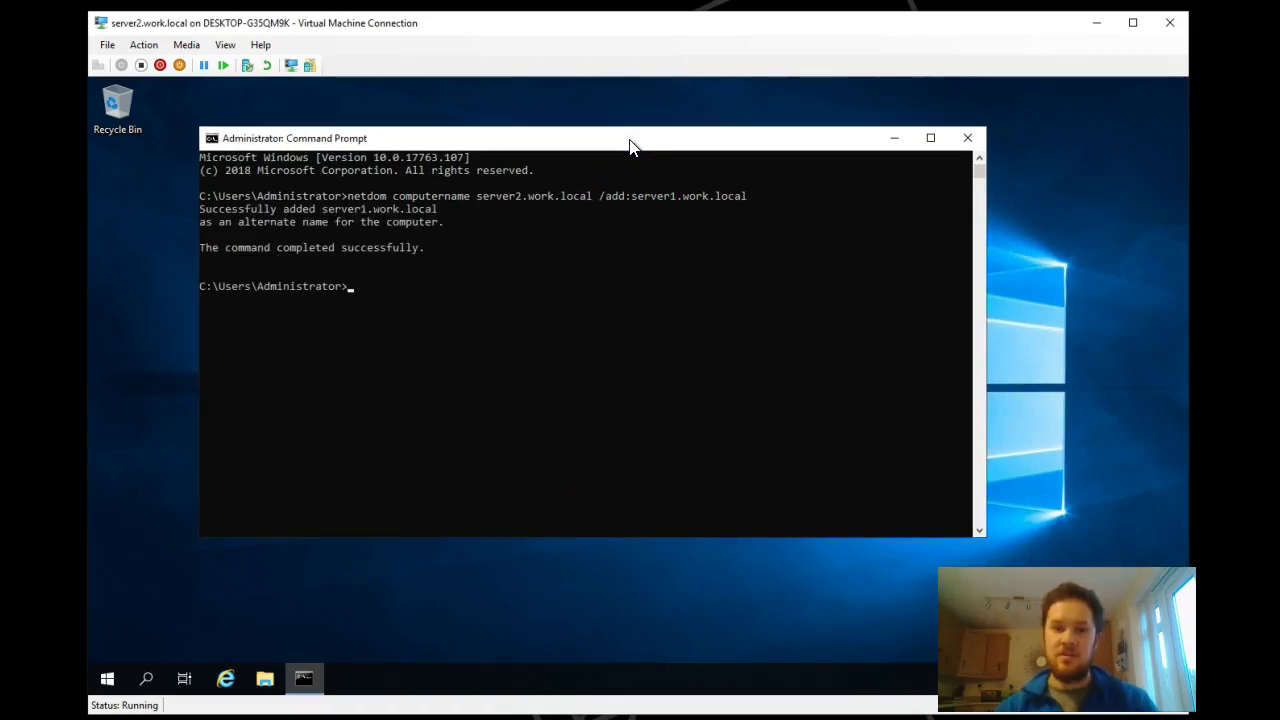
click(524, 200)
key(Up)
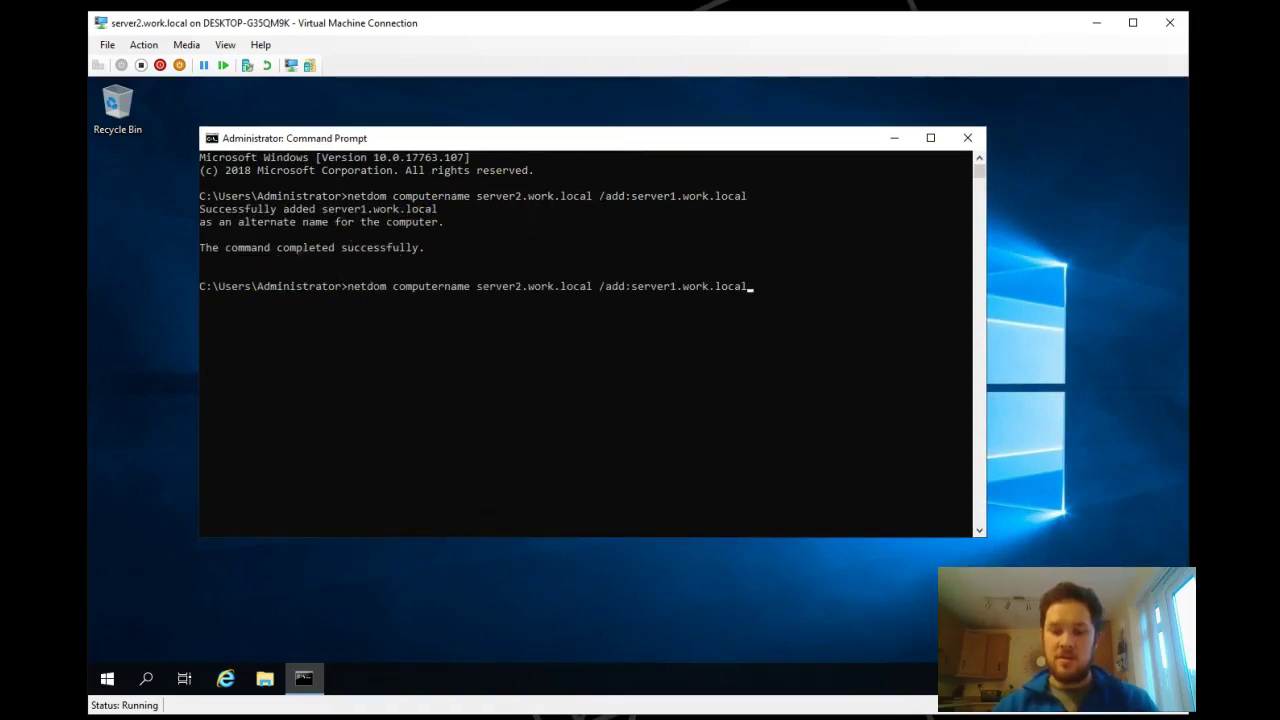
key(BackSpace)
key(BackSpace)
key(BackSpace)
key(BackSpace)
key(BackSpace)
key(BackSpace)
key(BackSpace)
key(BackSpace)
key(BackSpace)
key(BackSpace)
key(BackSpace)
key(BackSpace)
key(BackSpace)
key(BackSpace)
key(BackSpace)
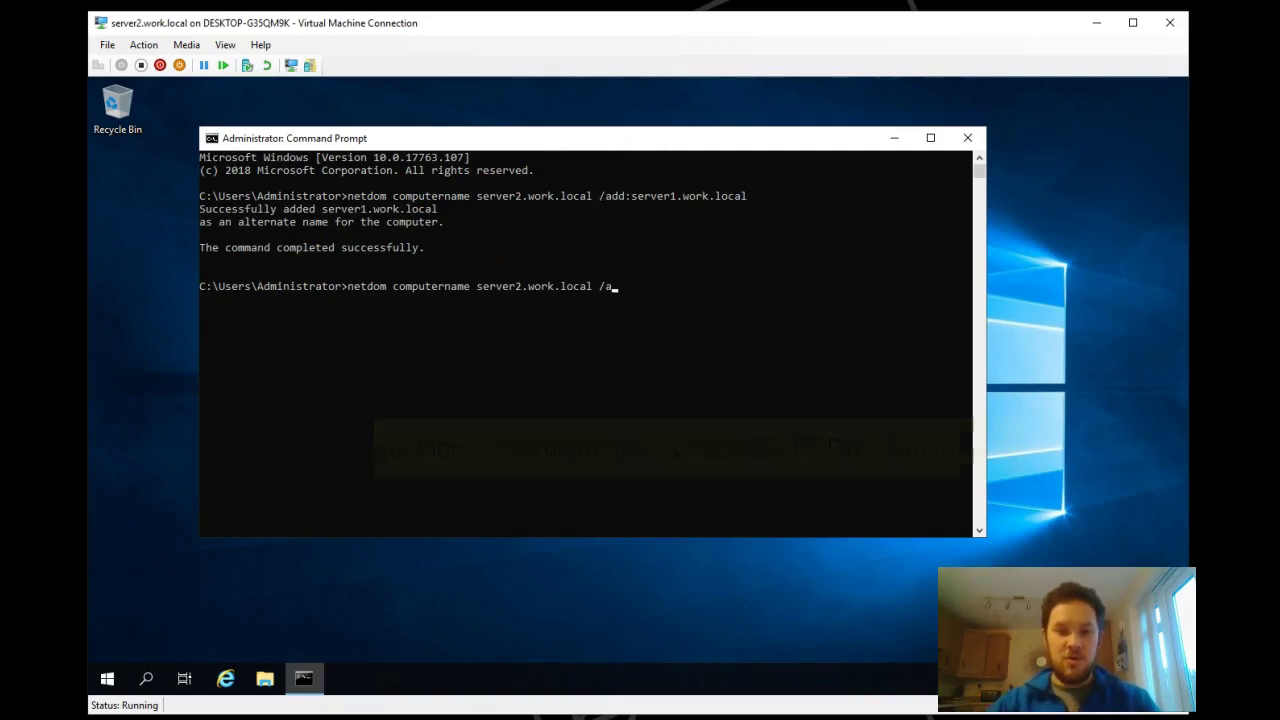
key(BackSpace)
text(enumerat)
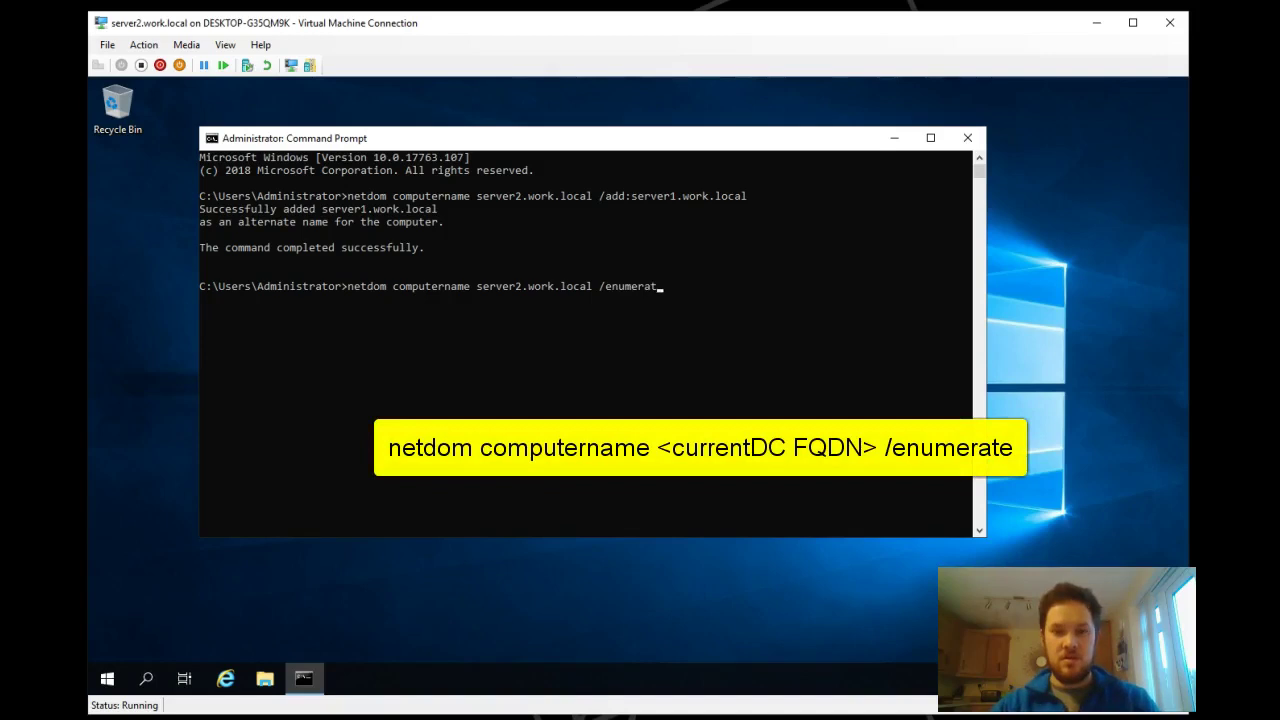
text(e)
key(Return)
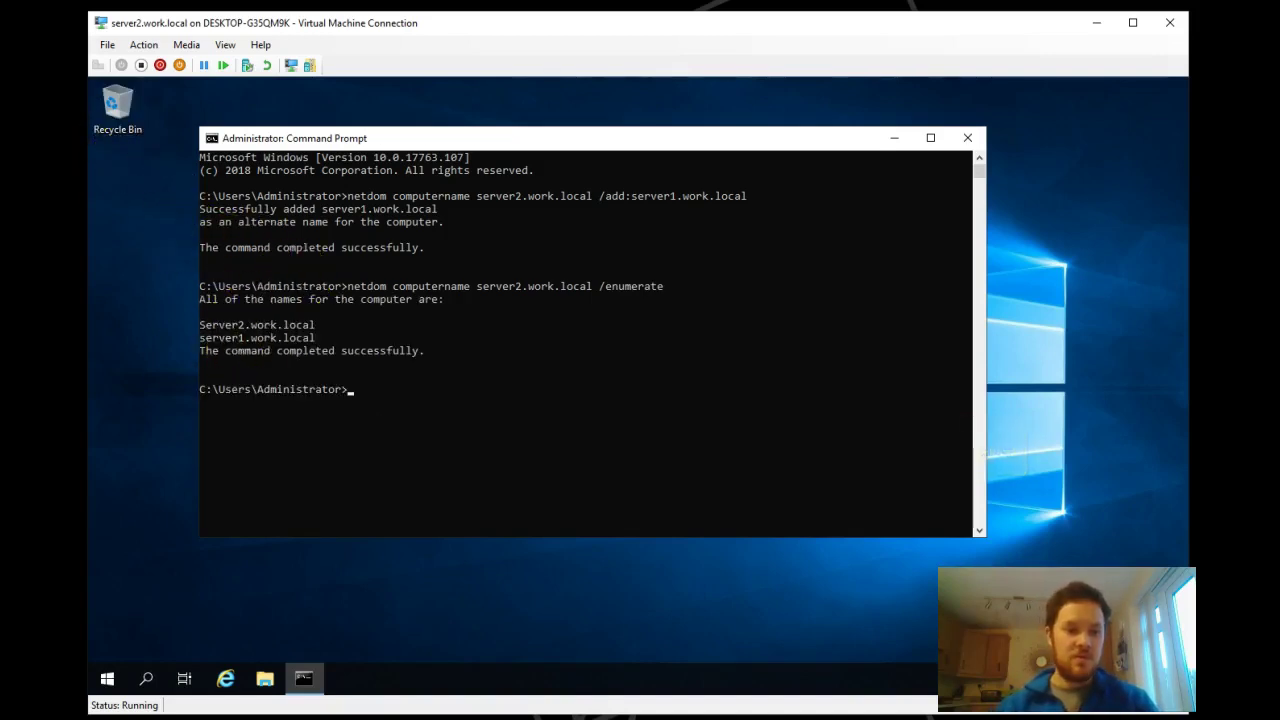
- Make server1.work.local primary with netdom /makeprimary, then type the shutdown /r /f /t 0 command
text(netdom co)
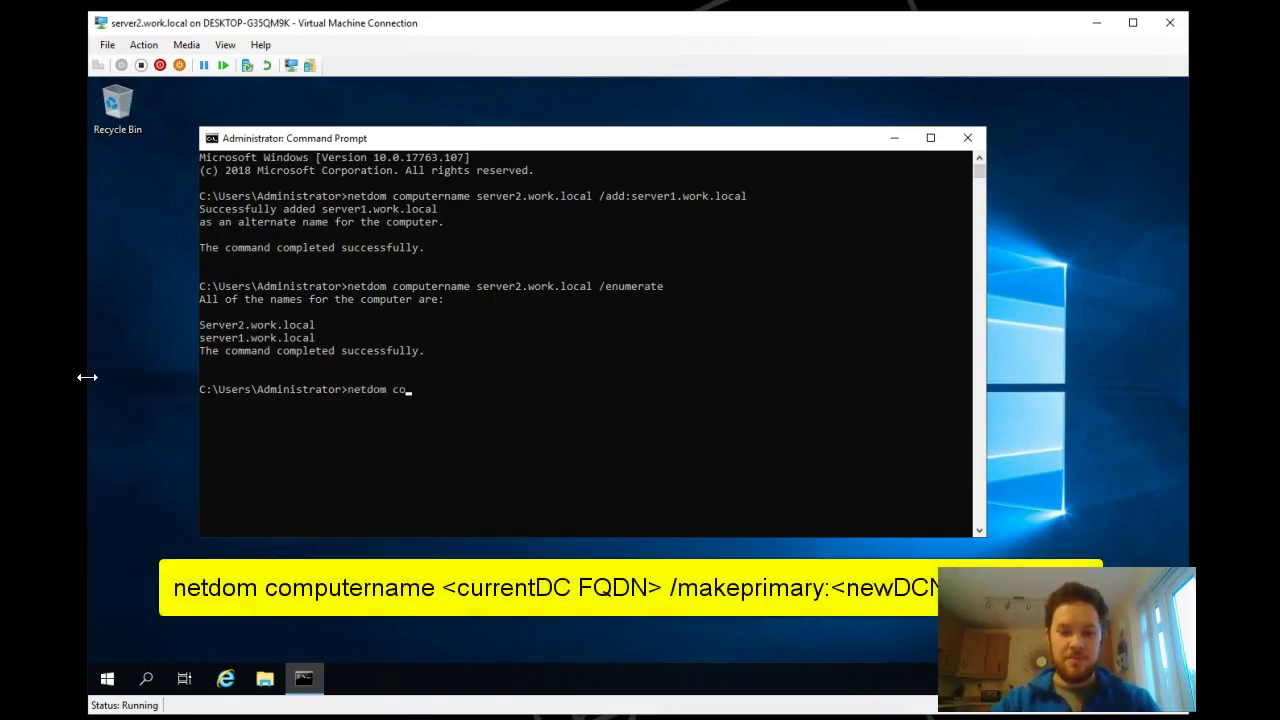
text(mputername server)
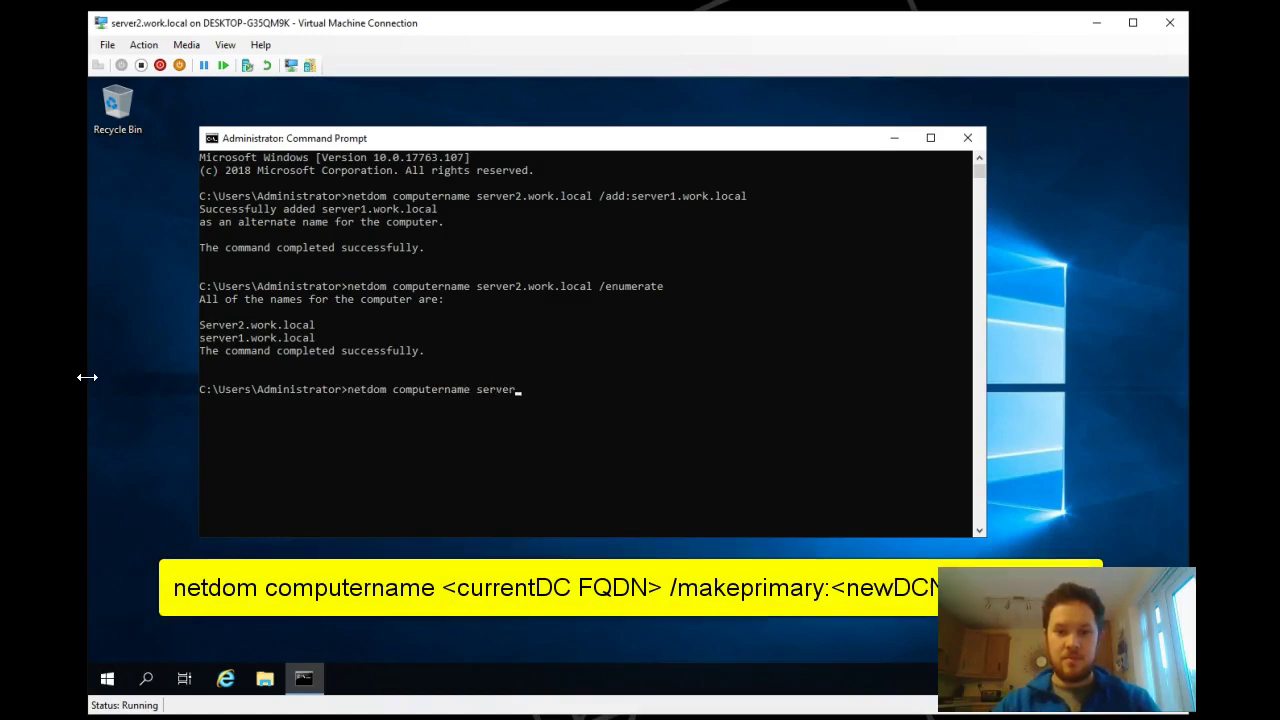
text(2.work.local /)
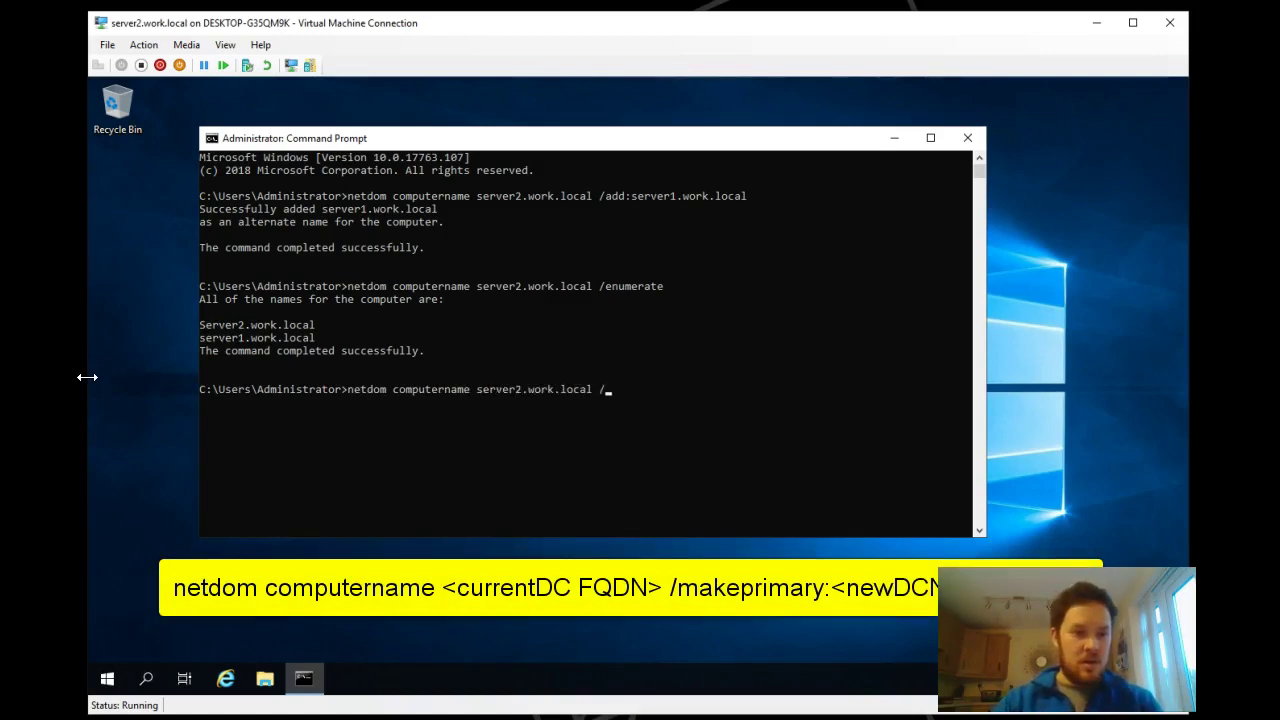
text(makeprim)
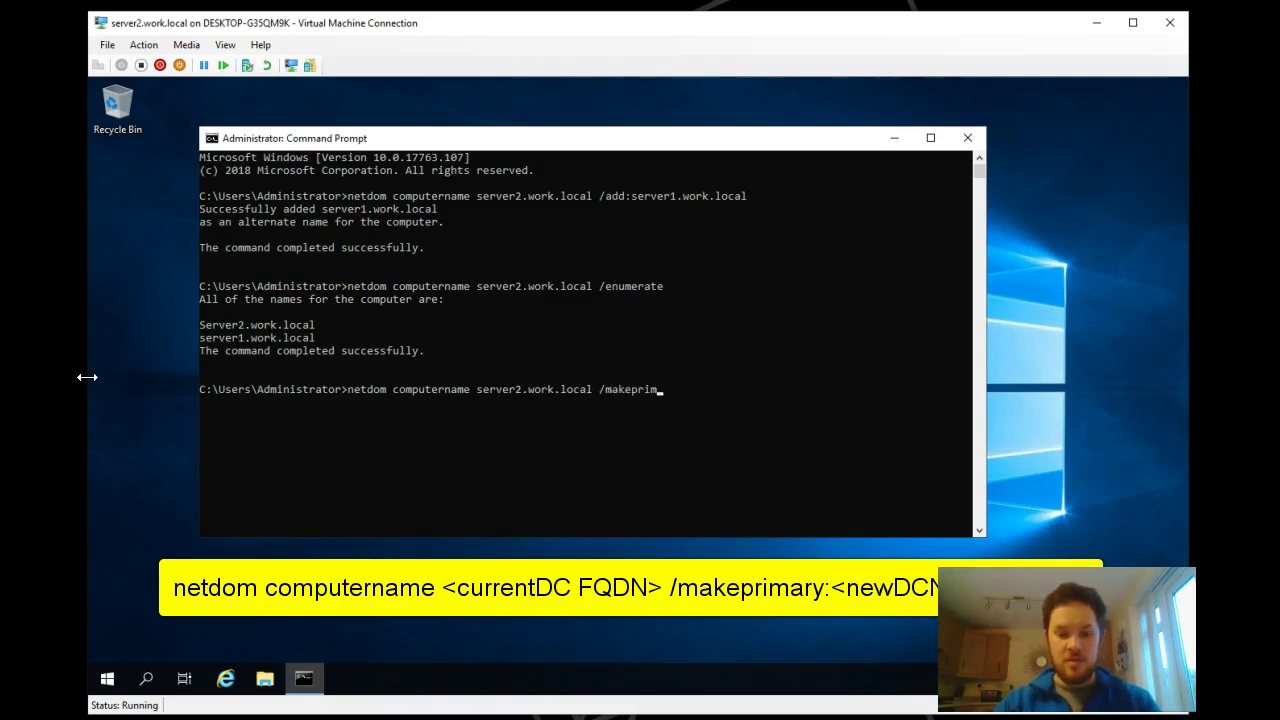
text(ary:server1.)
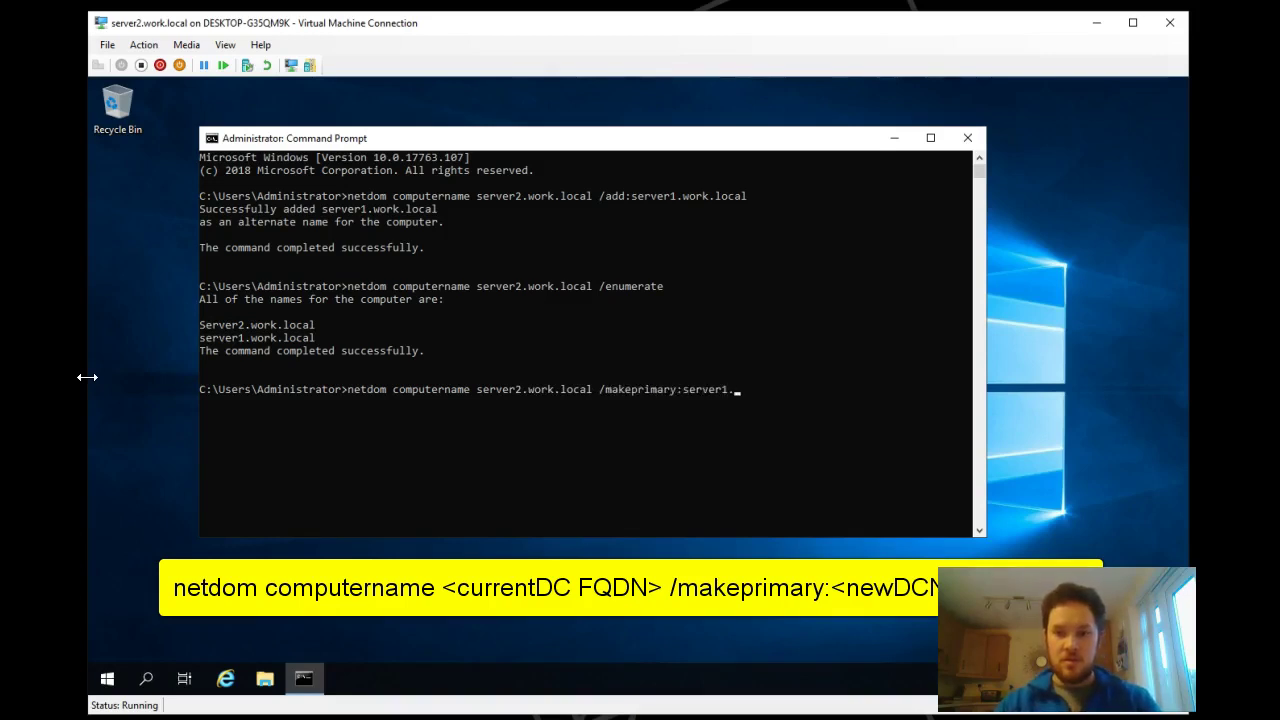
text(work.local)
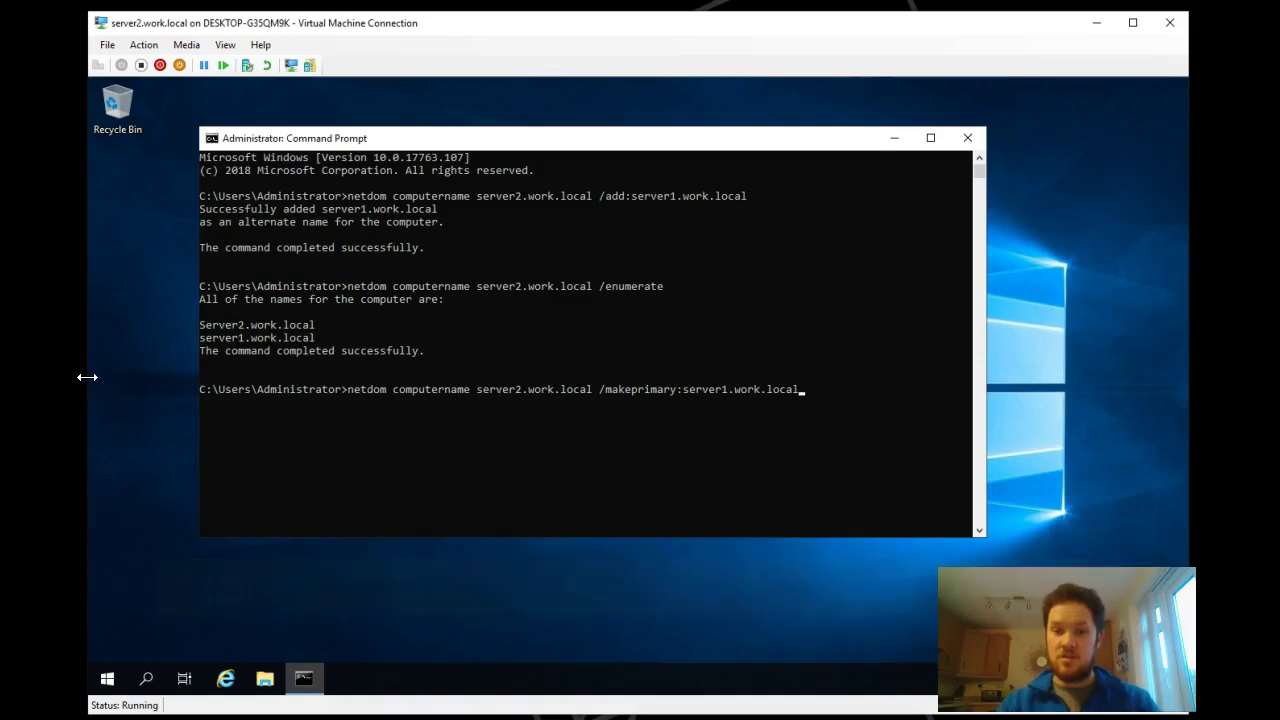
key(Return)
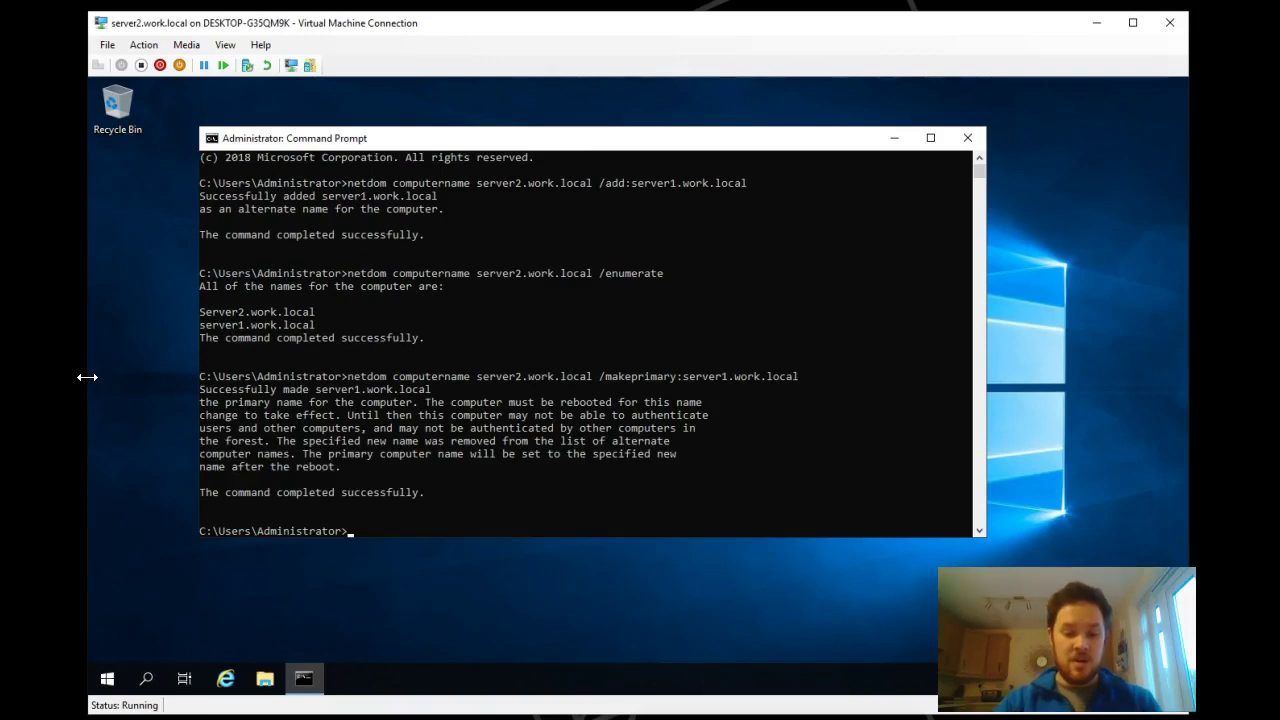
text(hutdown /)
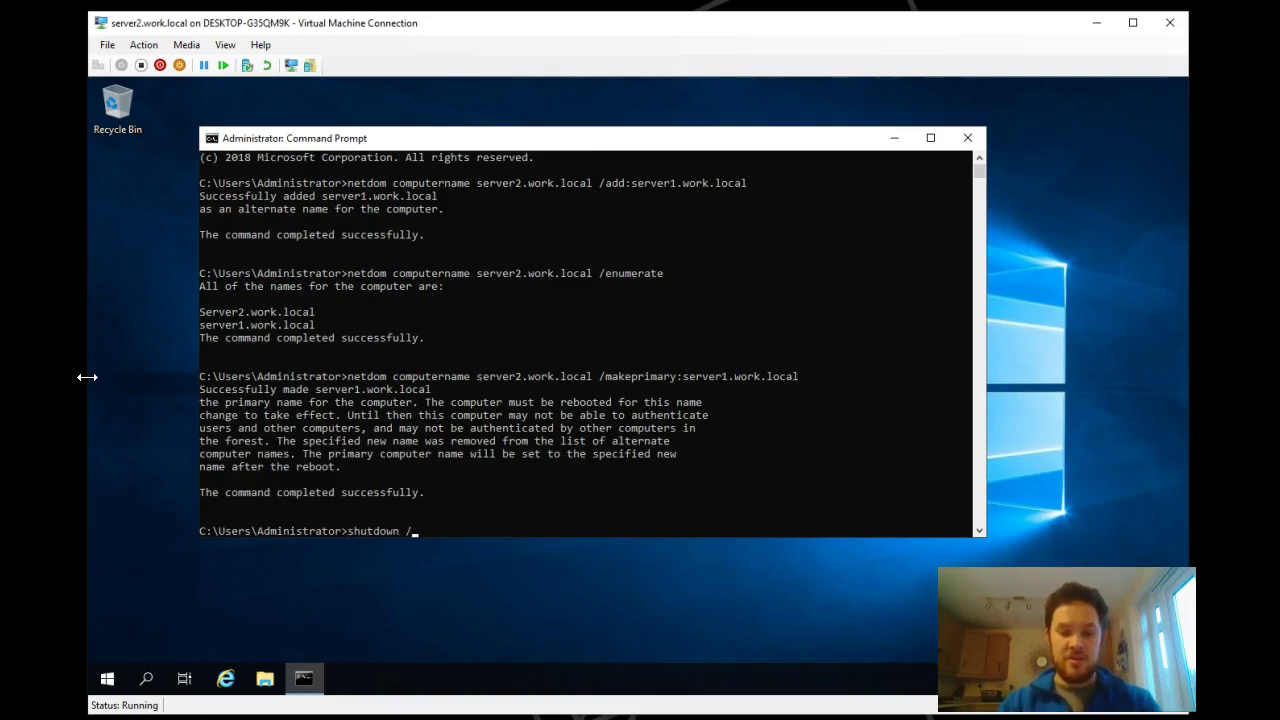
text(r /f)
text(f /t )
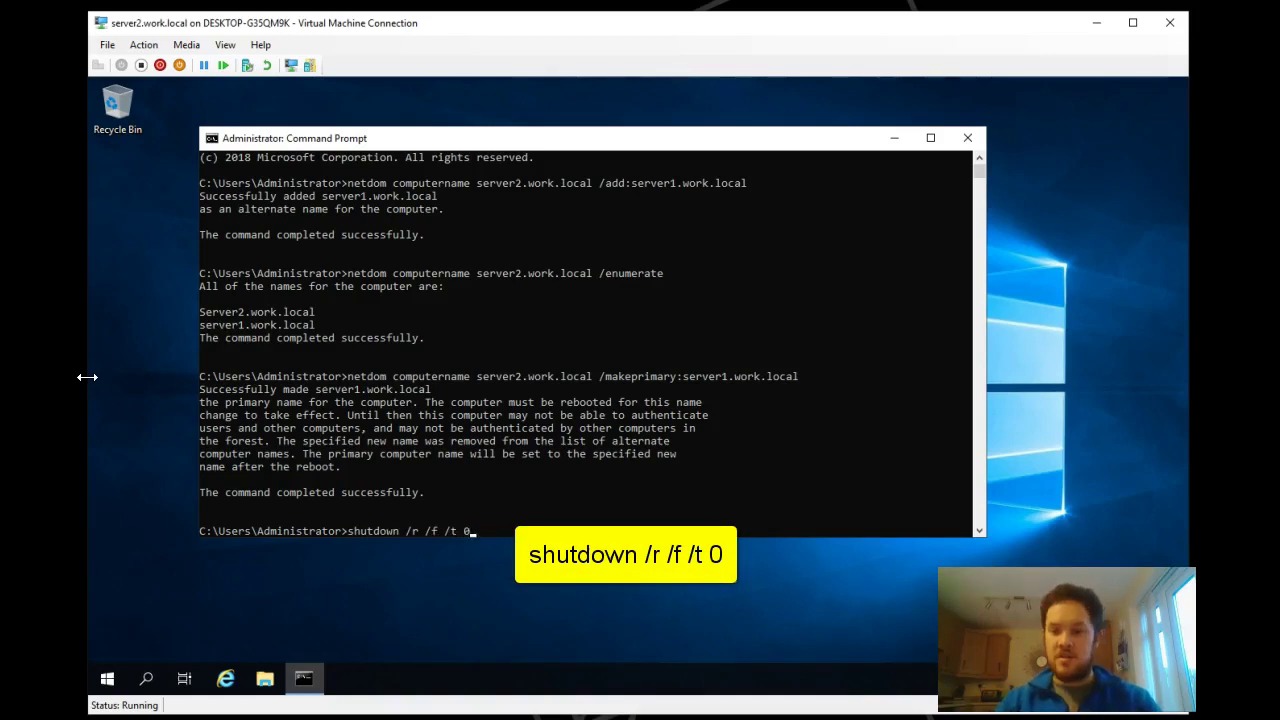
text(0)
- Restart the server, then sign in as administrator with the account password
key(Return)
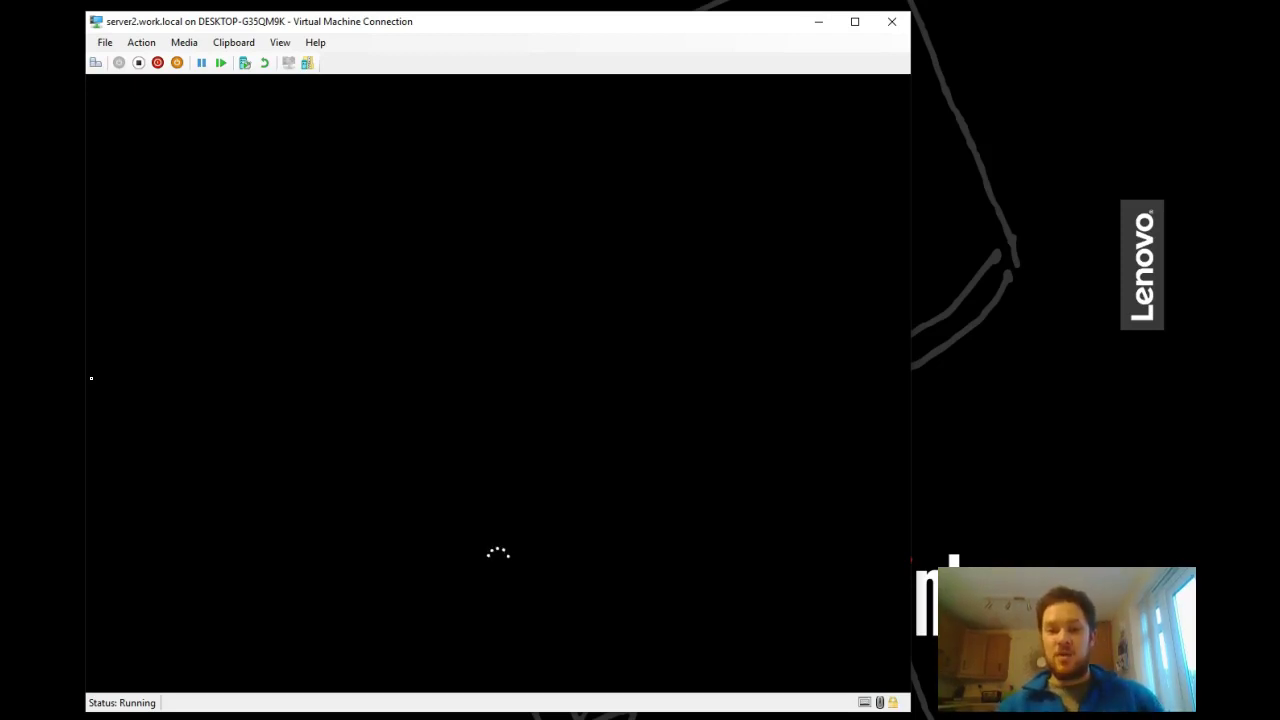
click(92, 357)
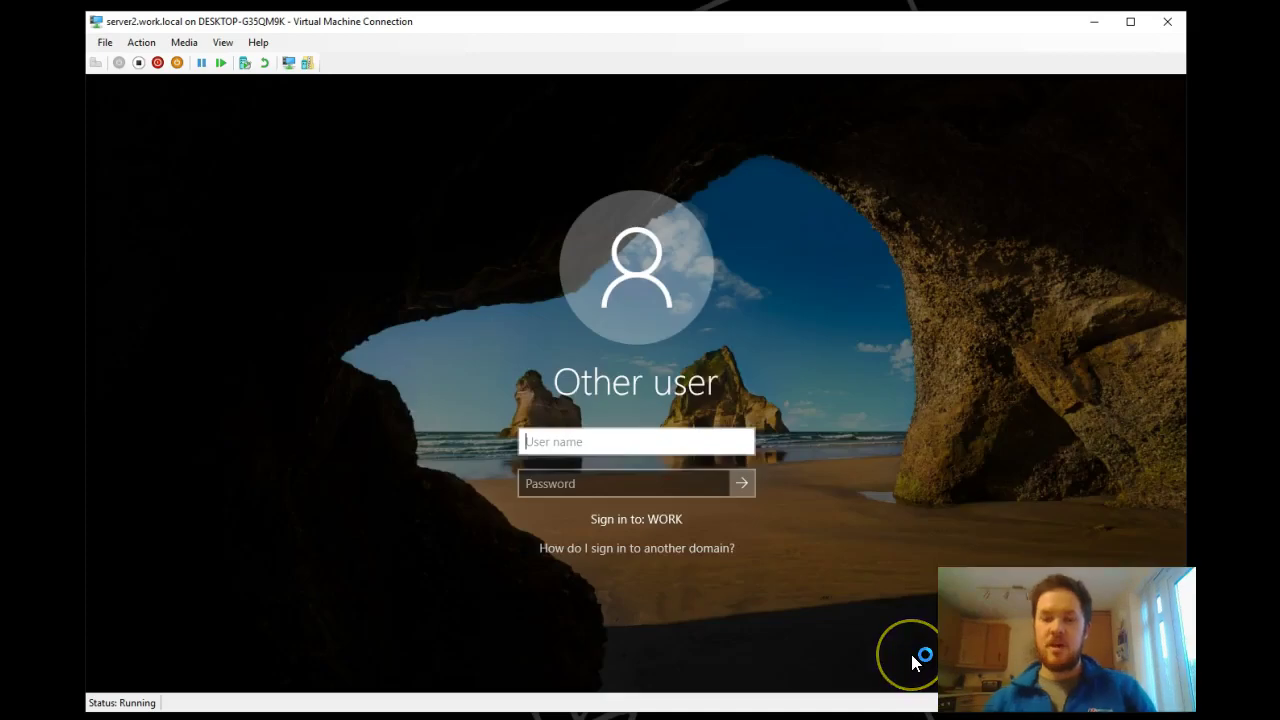
text(a)
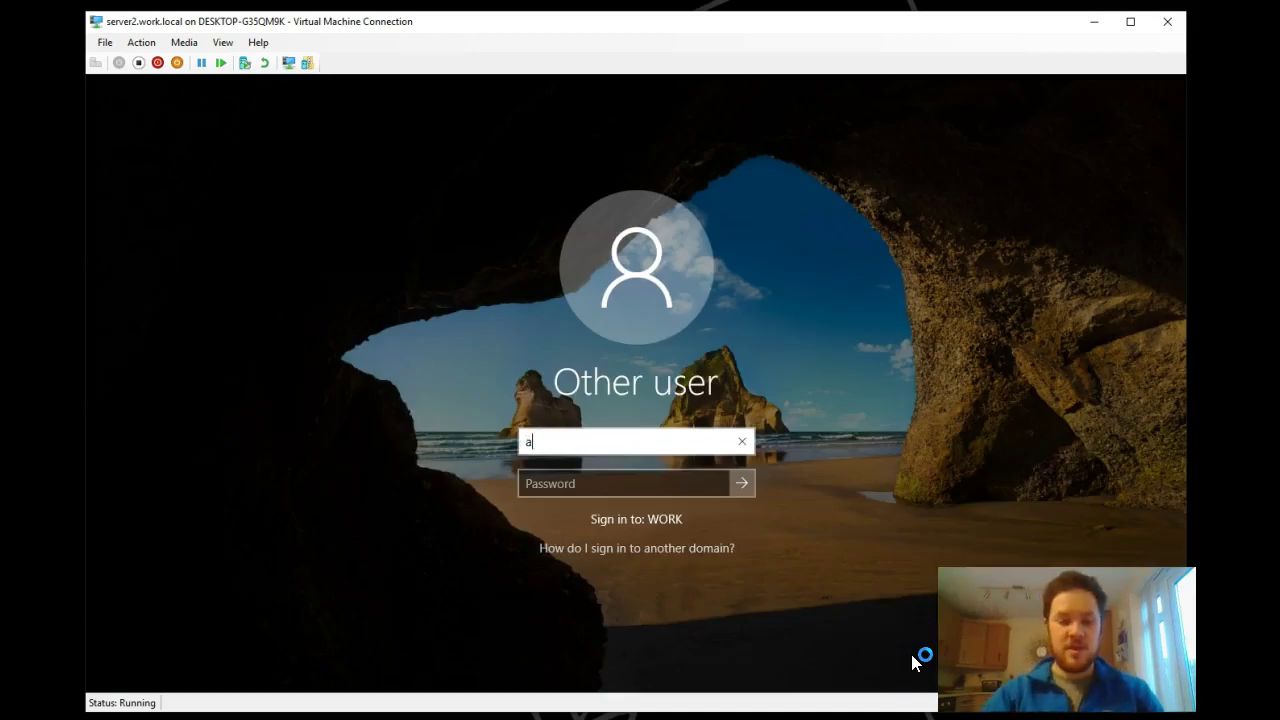
text(dministraotr)
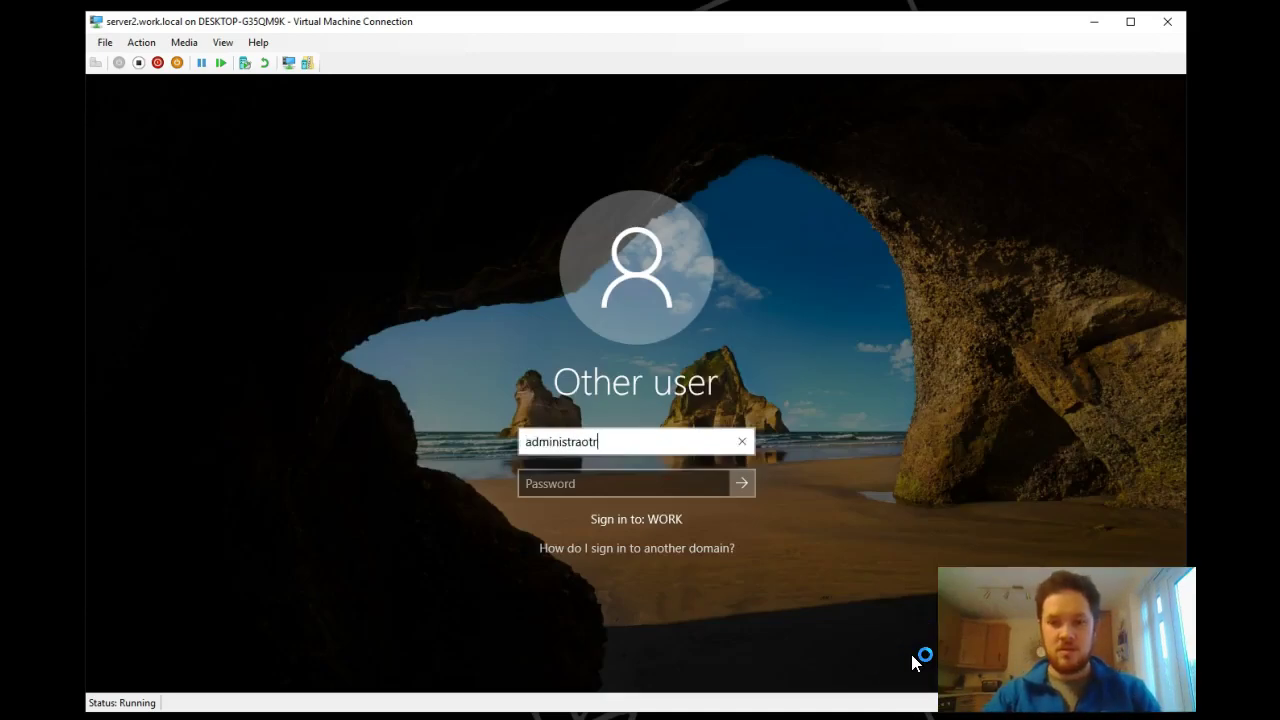
key(BackSpace)
key(BackSpace)
key(BackSpace)
key(BackSpace)
text(ator)
key(Tab)
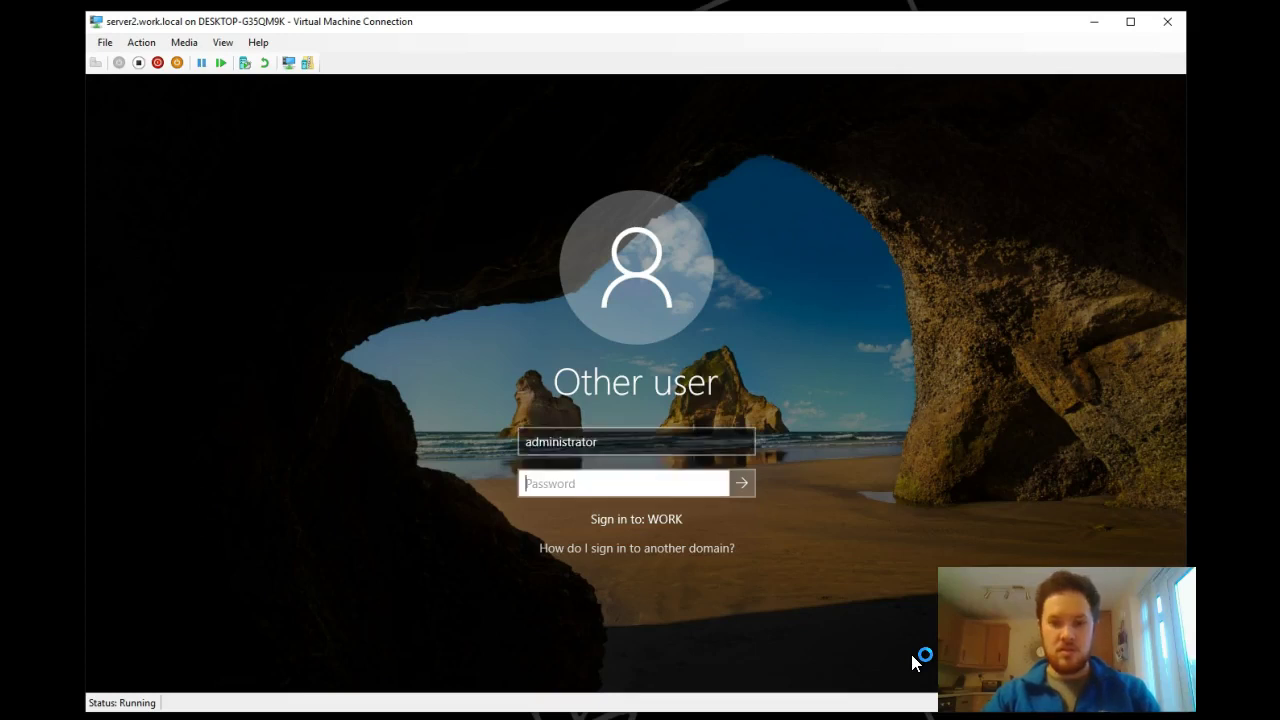
text(*********)
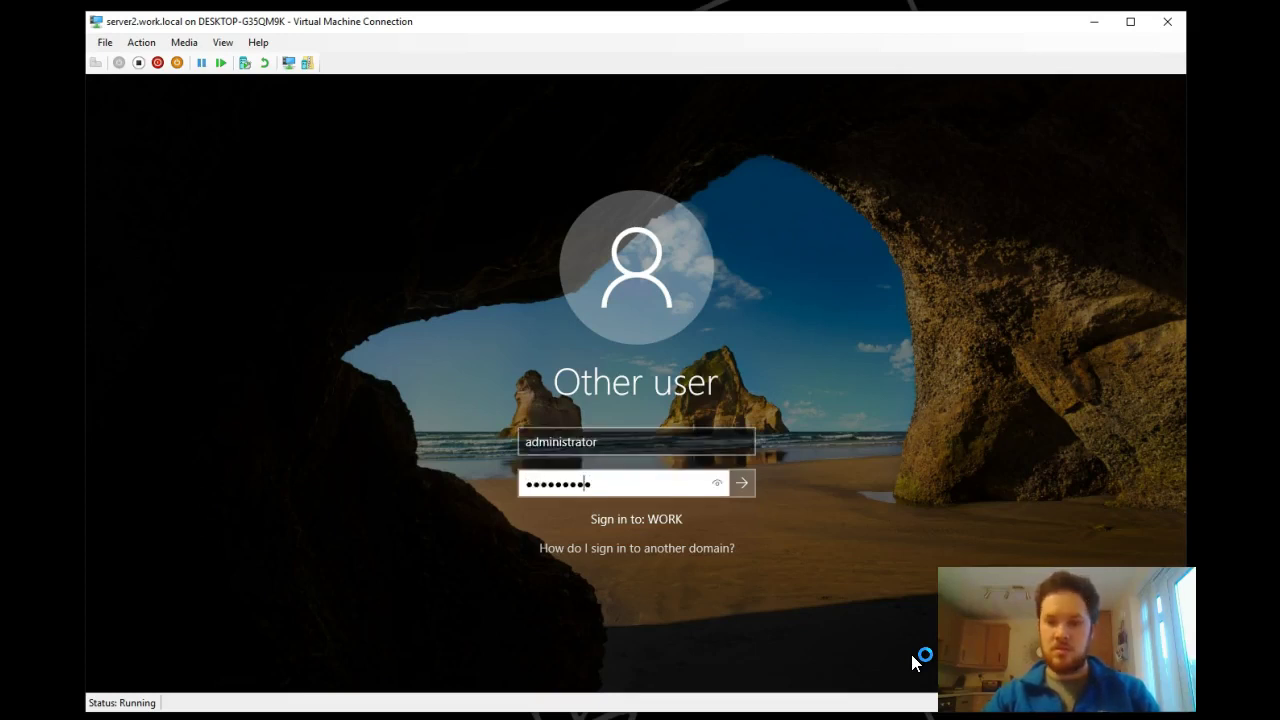
key(Return)
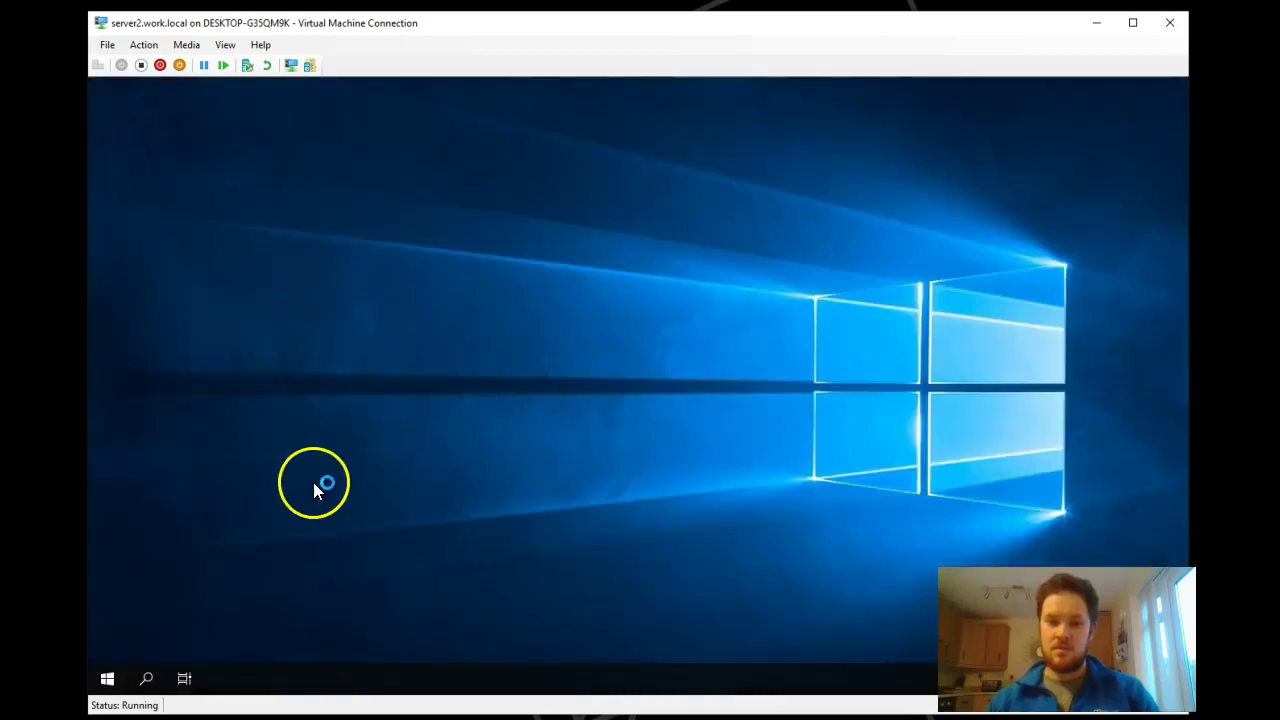
- Launch cmd from the Run dialog and check the current host name with hostname
right_click(108, 679)
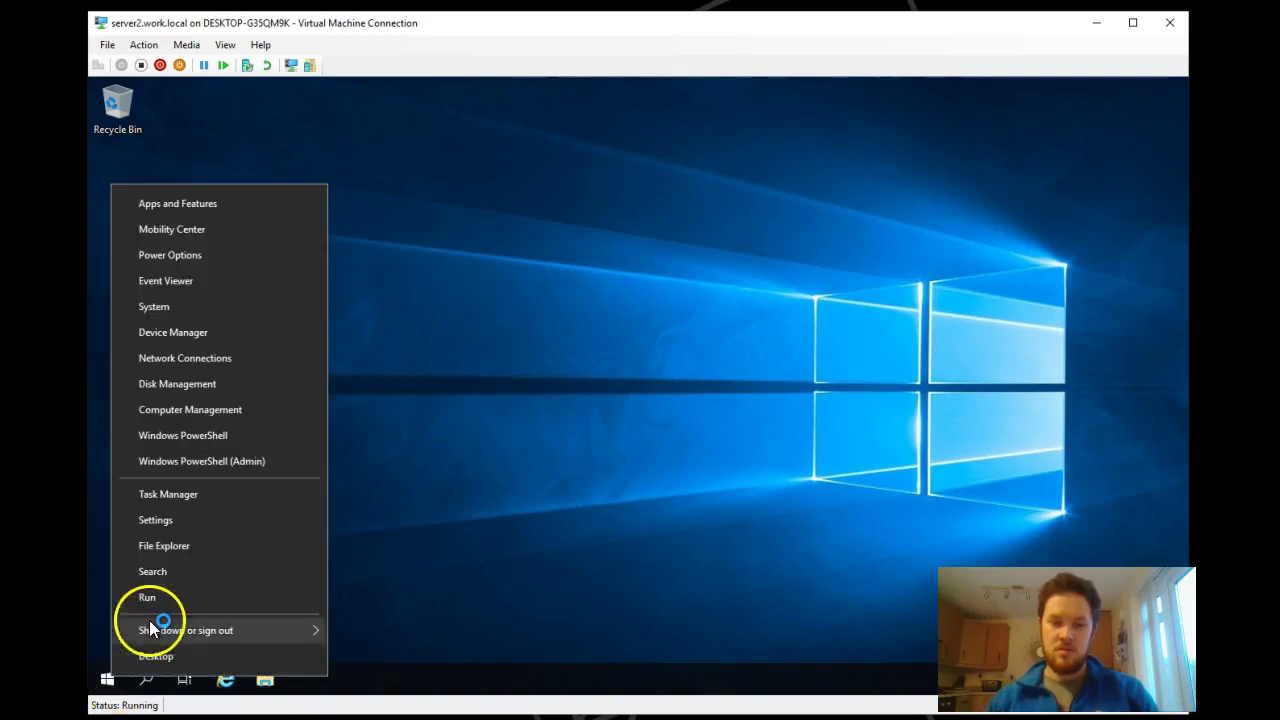
click(157, 597)
text(cmd)
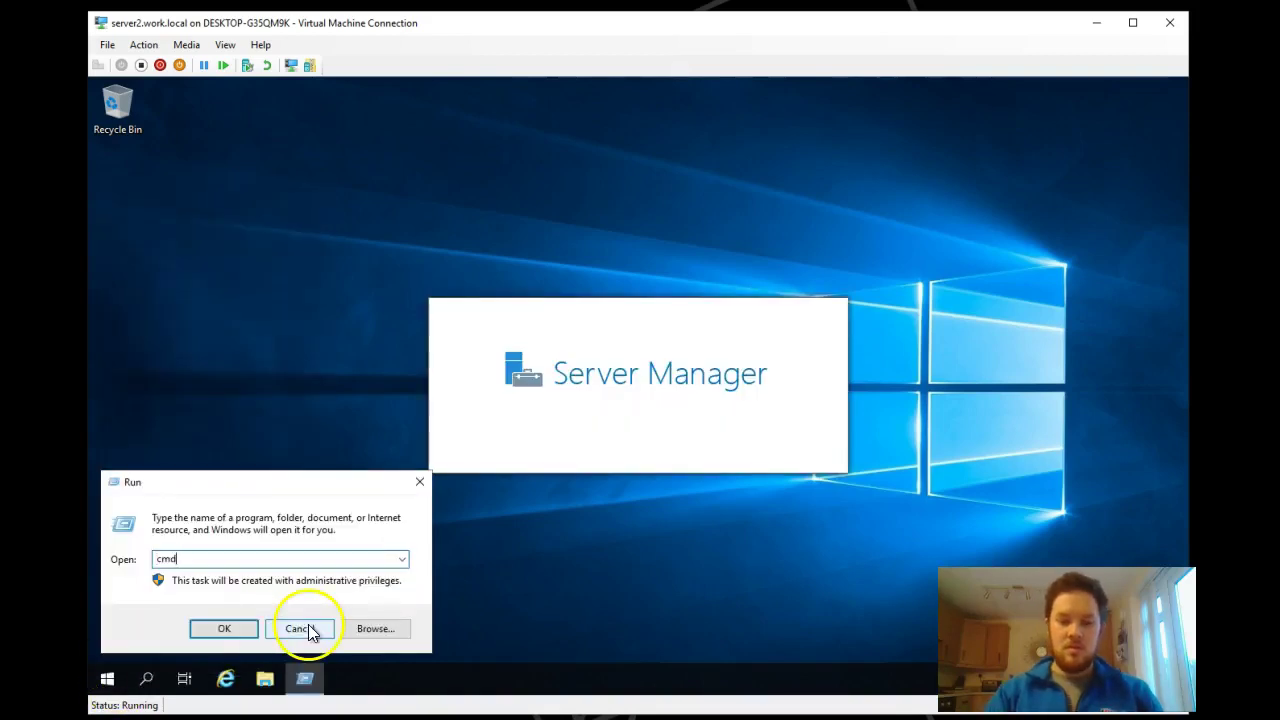
key(Return)
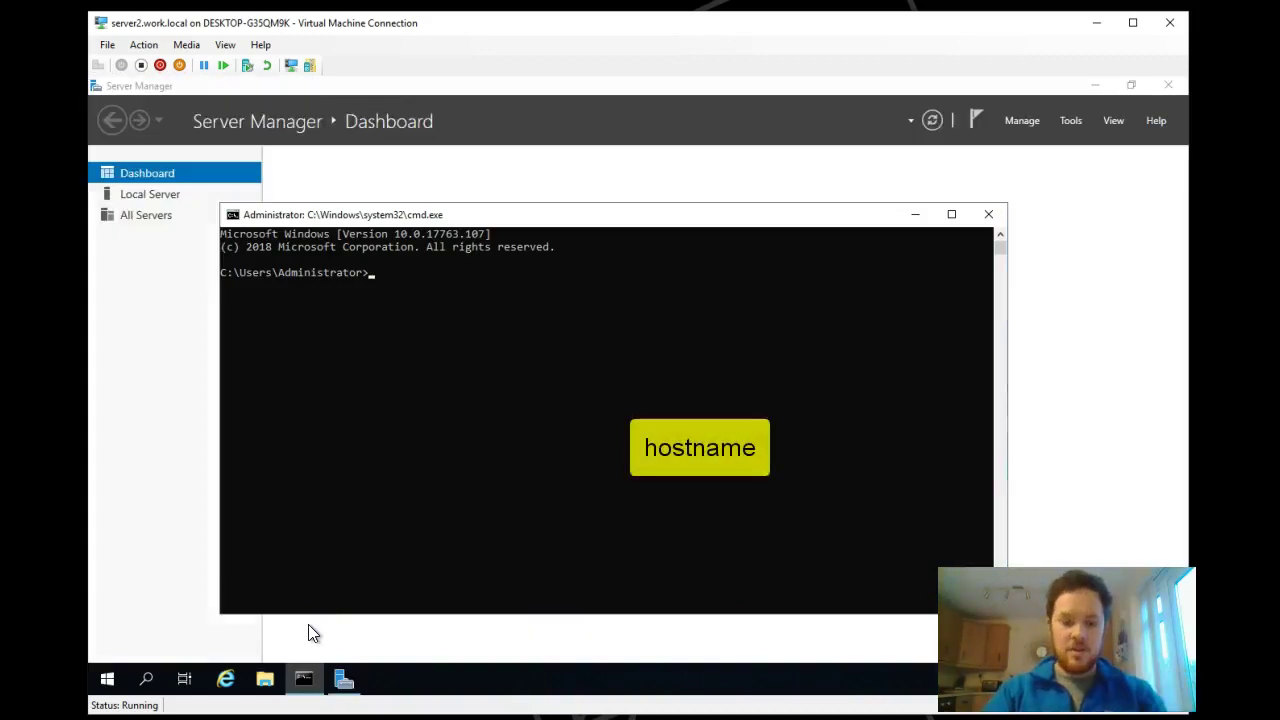
text(hostname)
key(Return)
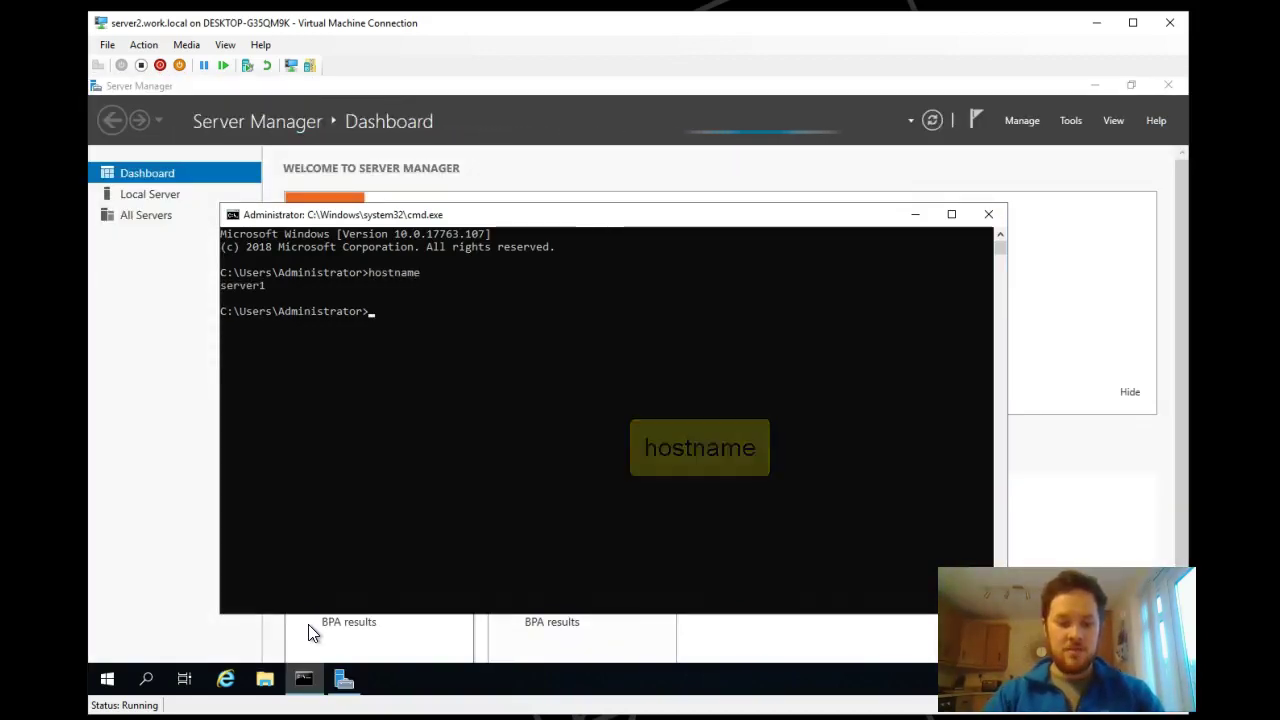
- List the computer's names with netdom computername server1.work.local /enumerate
text(netdom co)
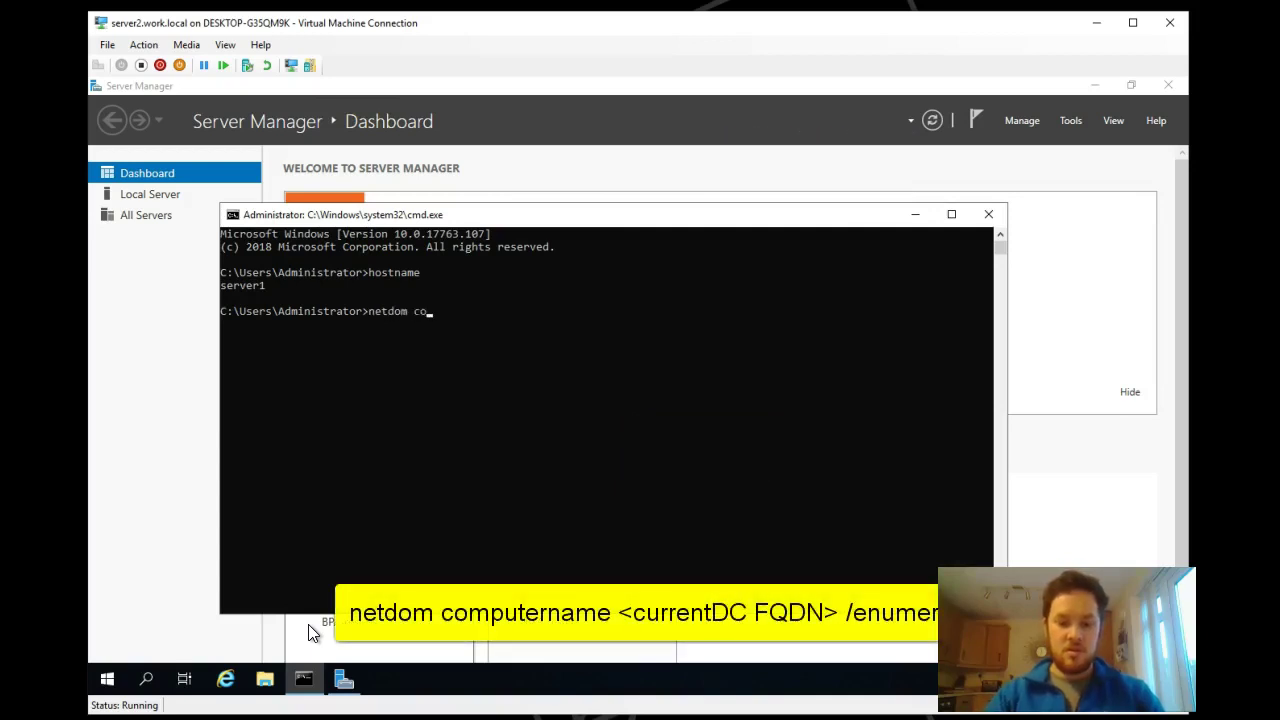
text(mputername)
key(BackSpace)
key(BackSpace)
key(BackSpace)
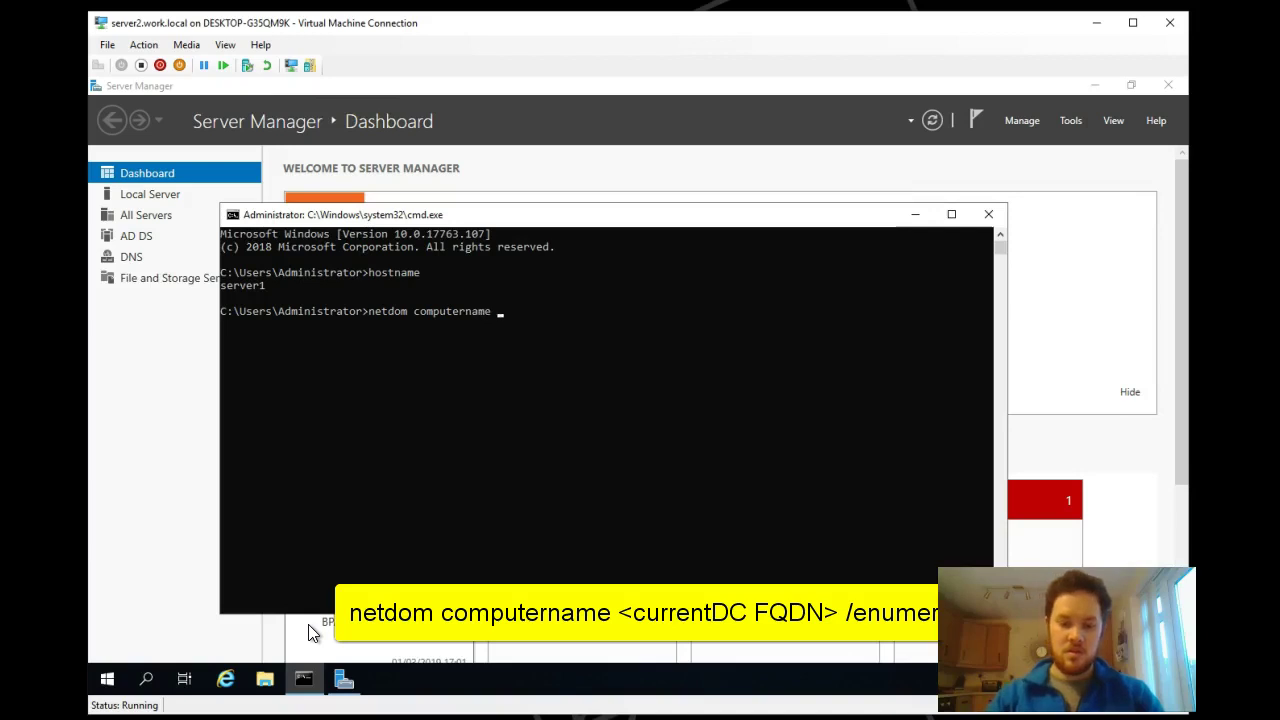
text(ame /)
key(BackSpace)
text(server1.wor)
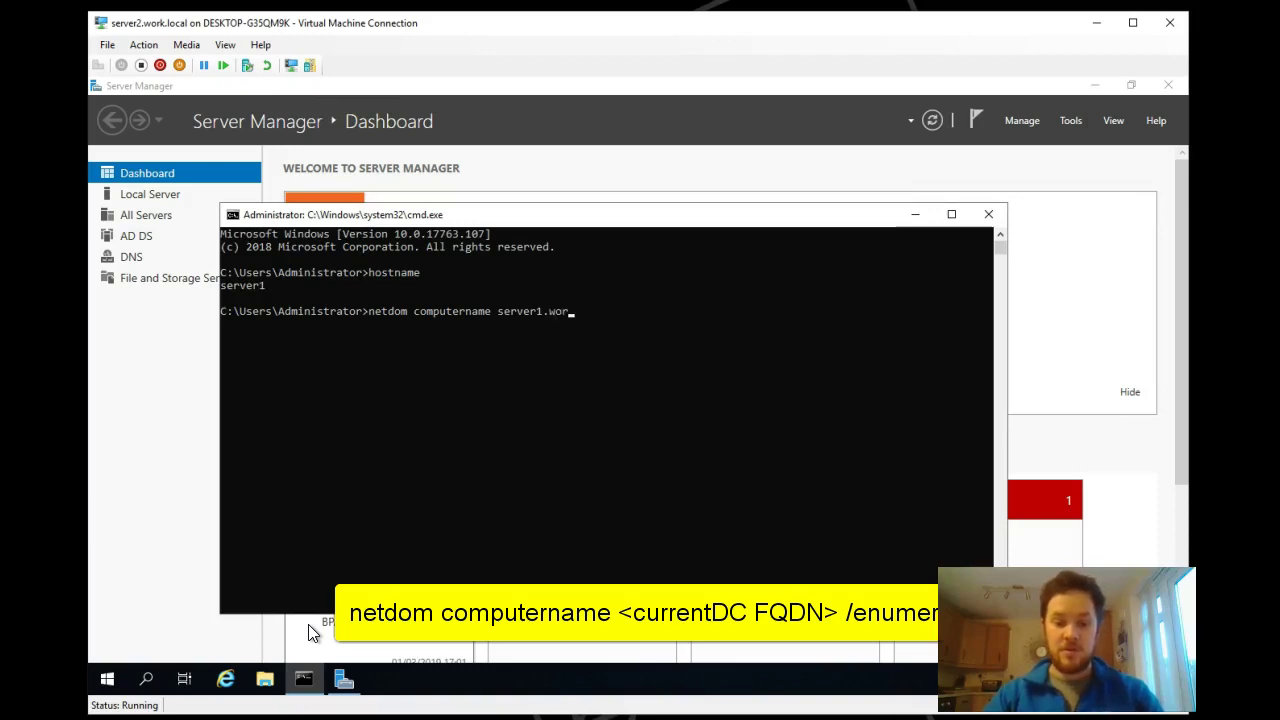
text(k.local)
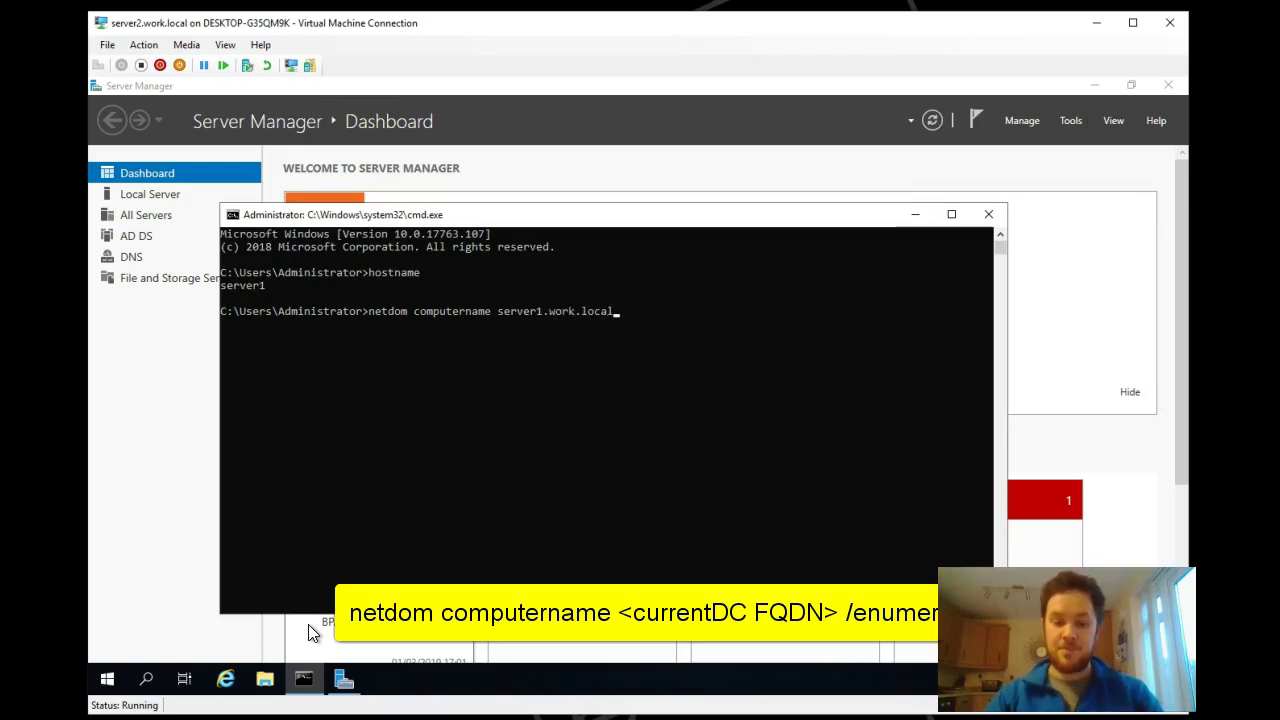
text( /enumerate)
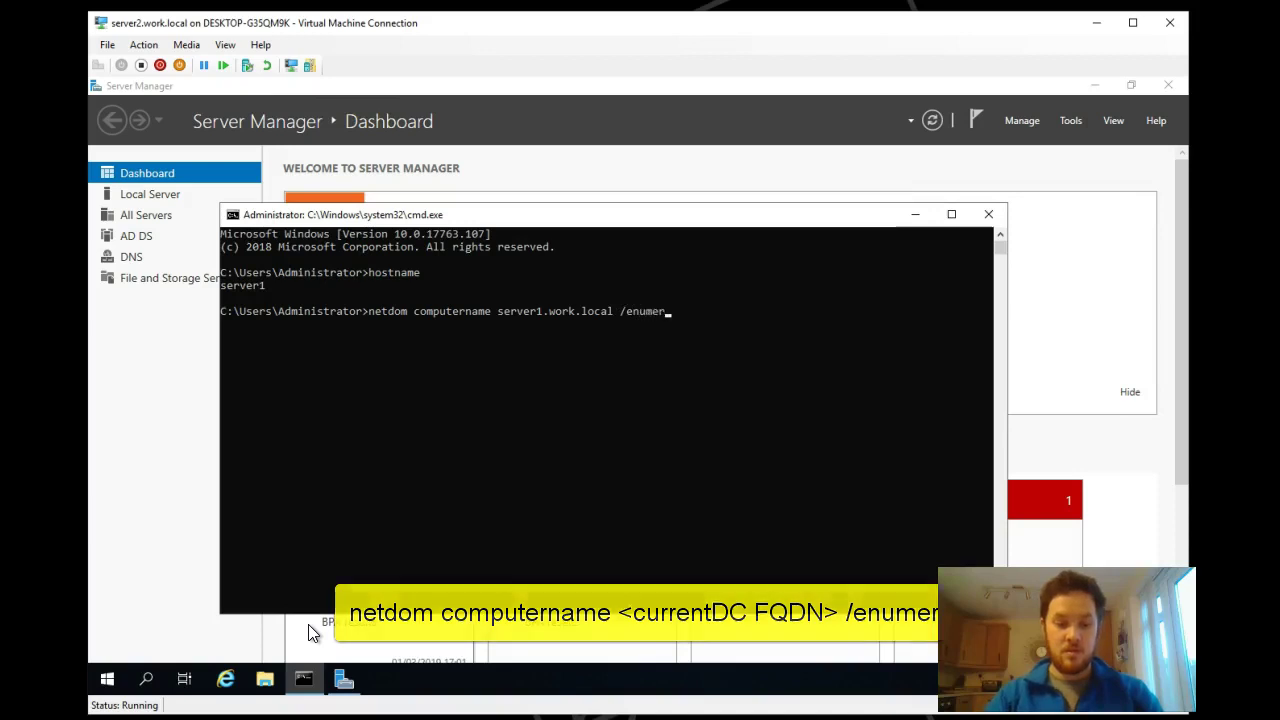
key(Return)
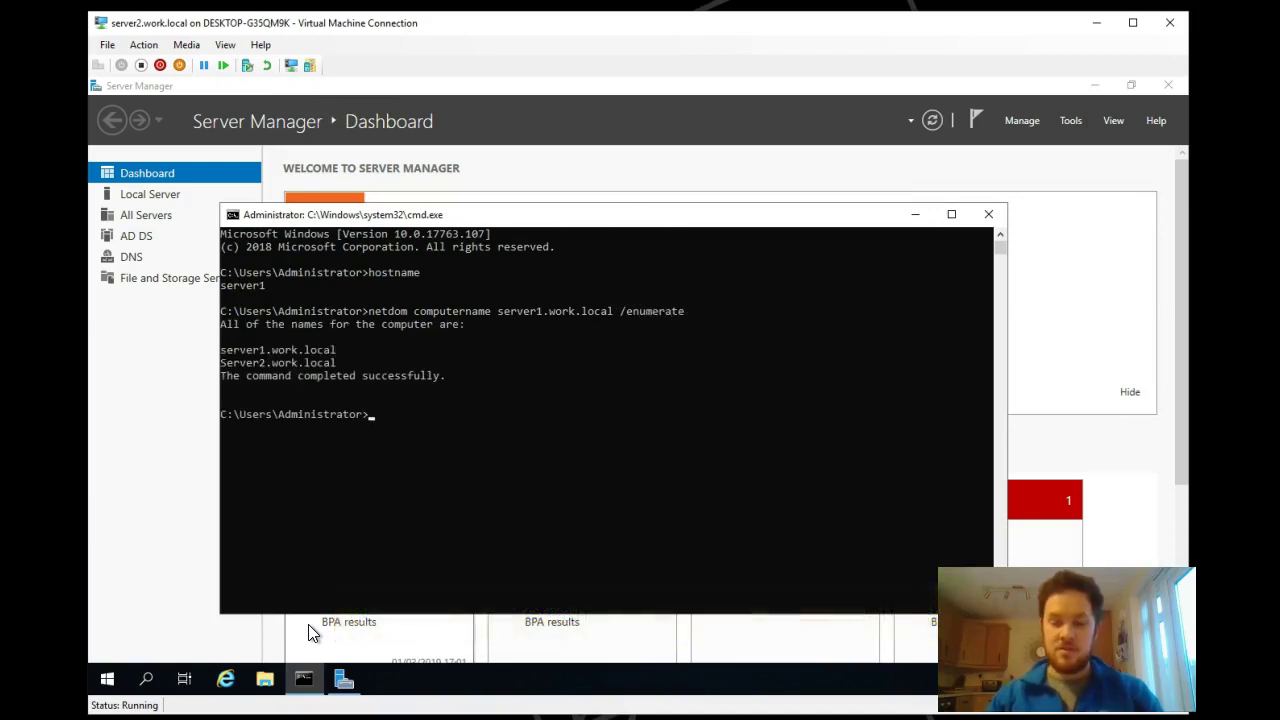
- Remove server2.work.local with /remove:server2.work.local, then enumerate the names again to confirm
key(Up)
key(BackSpace)
key(BackSpace)
key(BackSpace)
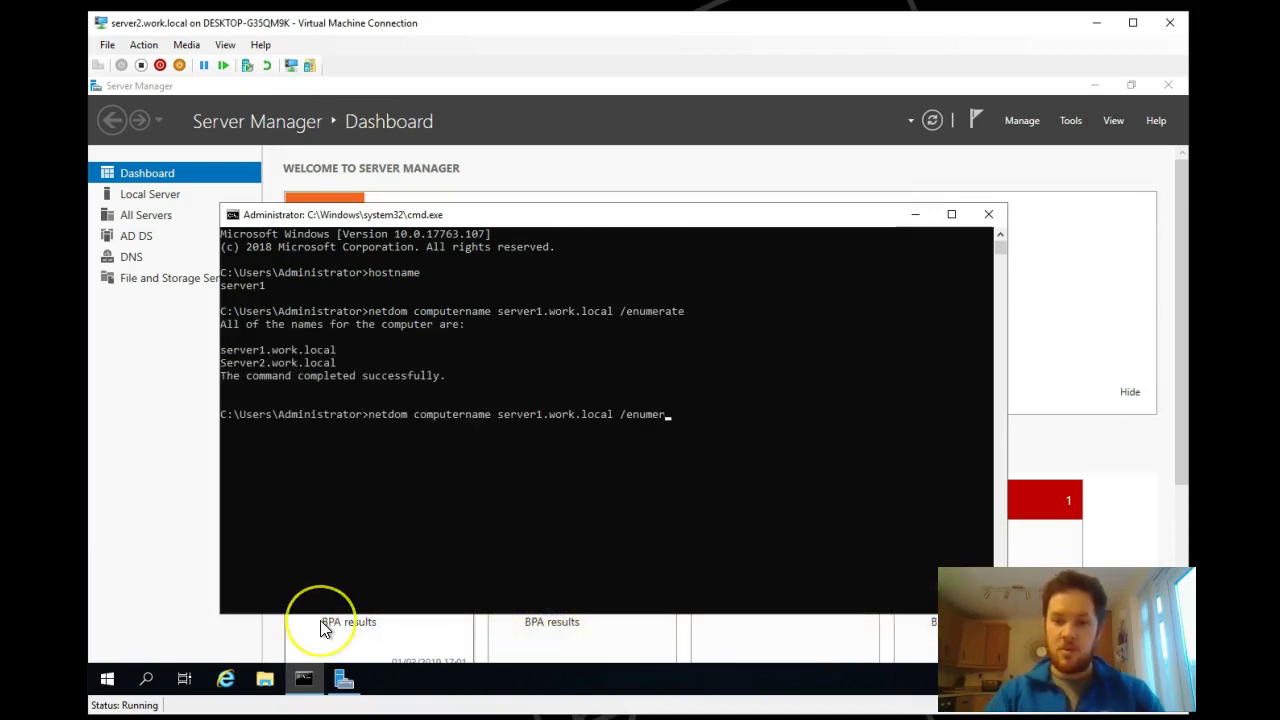
key(BackSpace)
key(BackSpace)
key(BackSpace)
key(BackSpace)
key(BackSpace)
key(BackSpace)
text(remote)
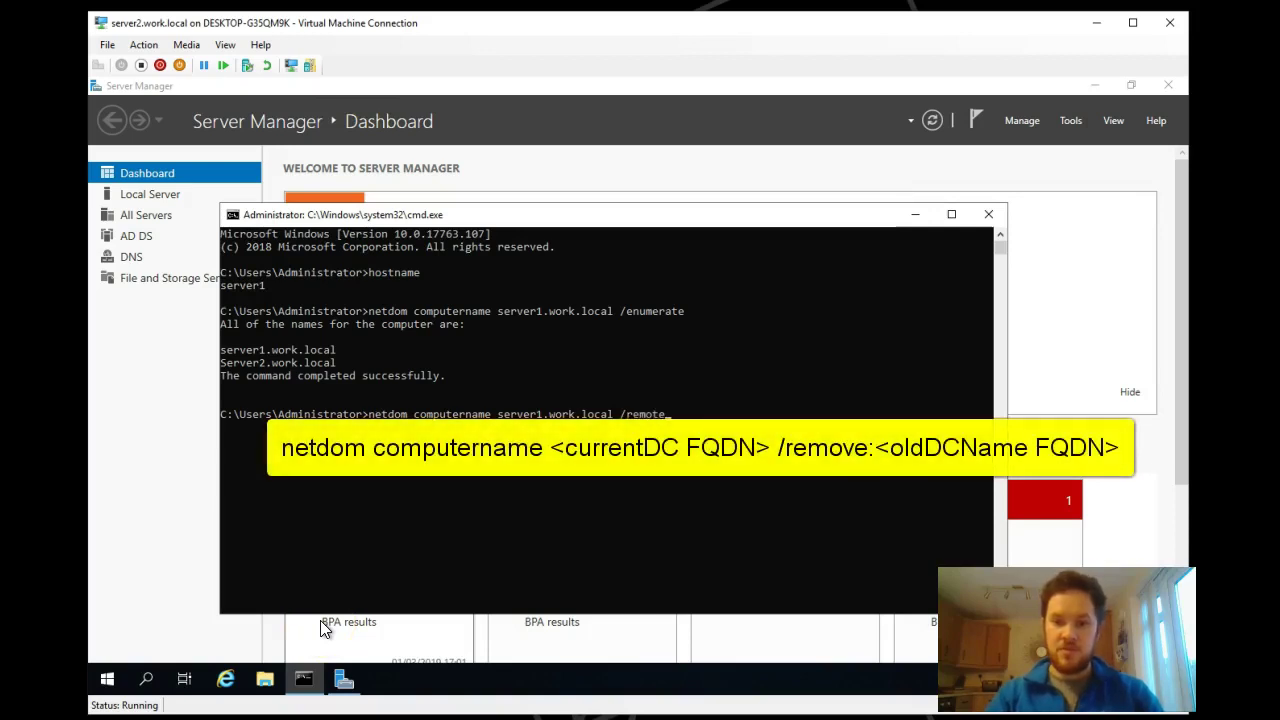
key(BackSpace)
key(BackSpace)
text(ve:server)
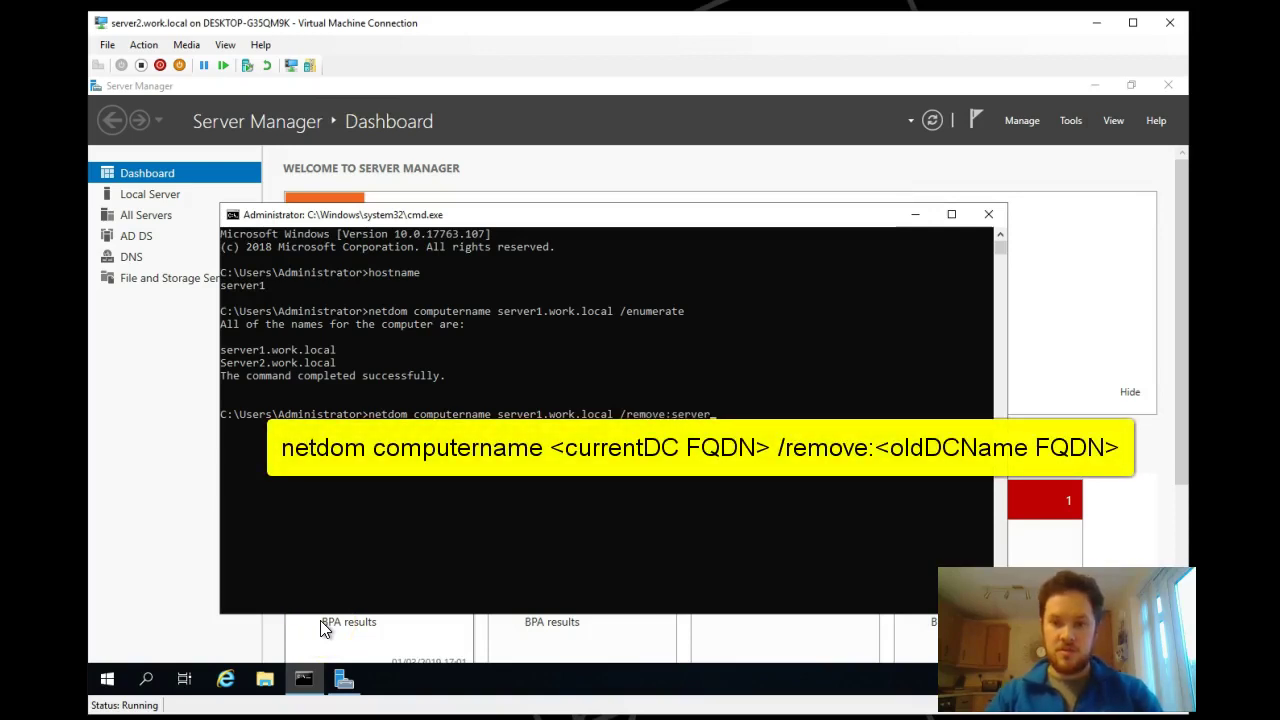
text(2.work.local)
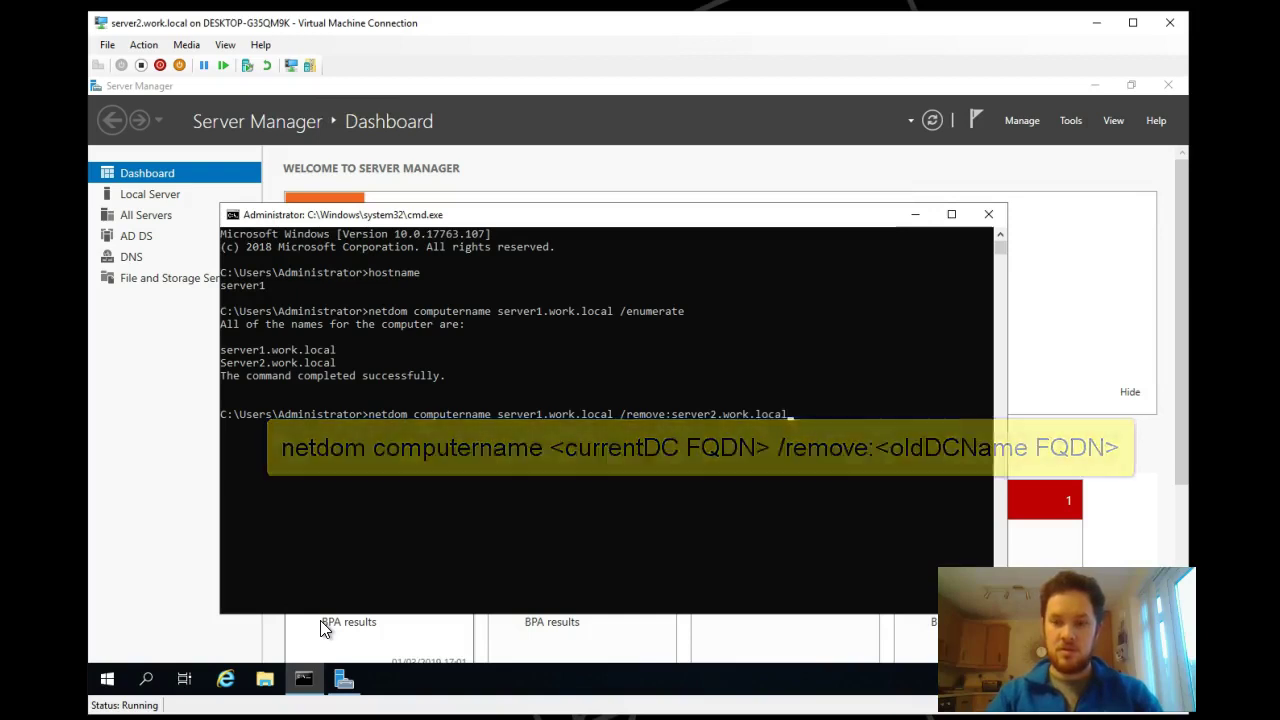
key(Return)
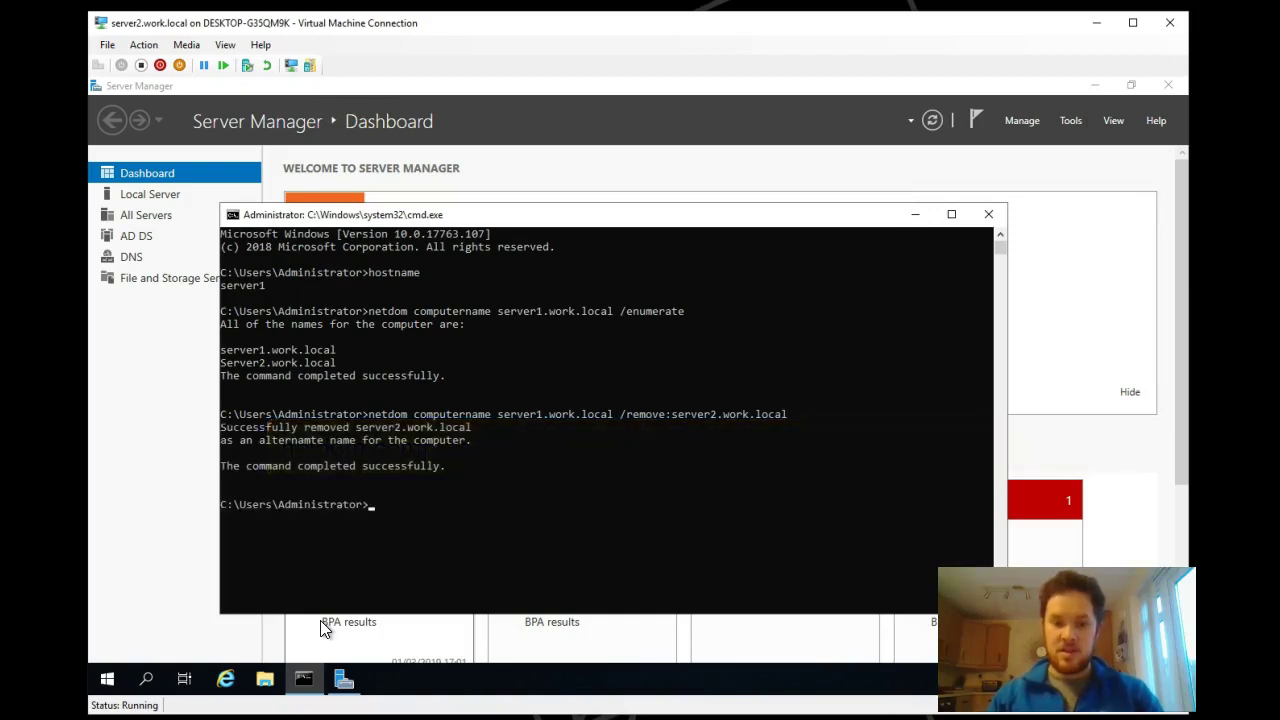
key(Up)
key(Up)
key(Return)
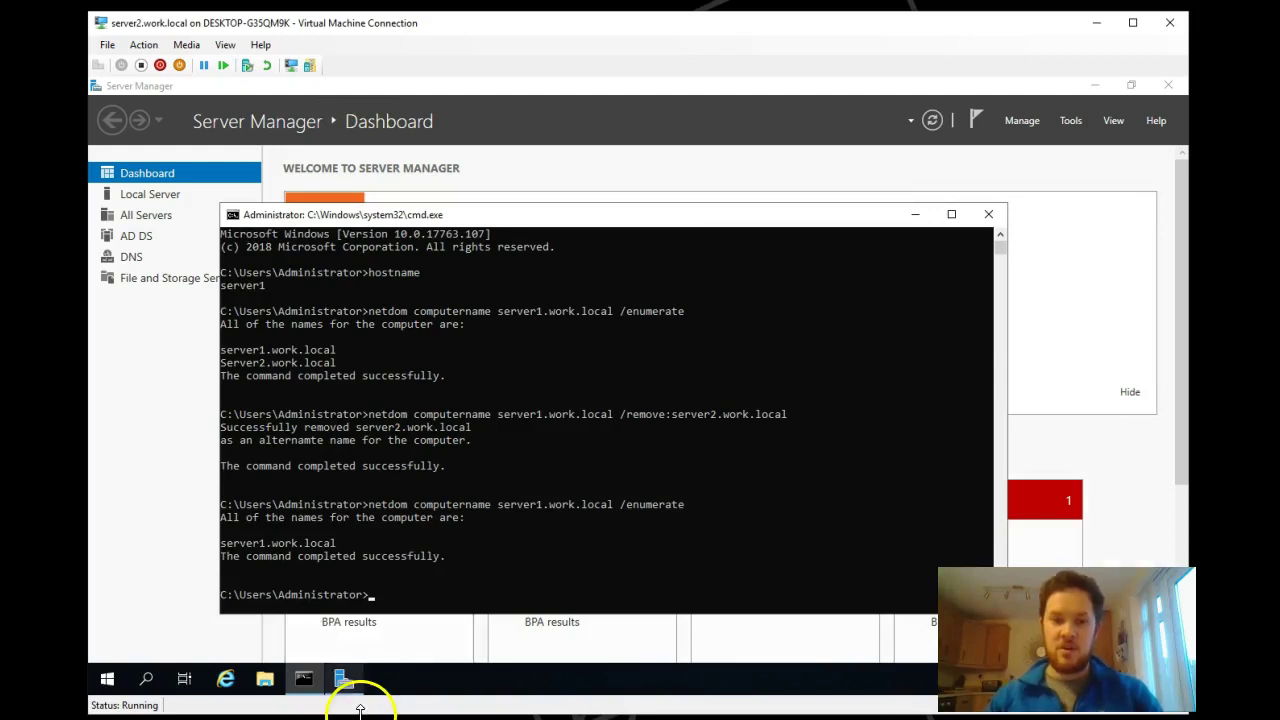
- Close Server Manager and view work.local's Domain Controllers container in Active Directory Users and Computers, showing SERVER1
click(1180, 84)
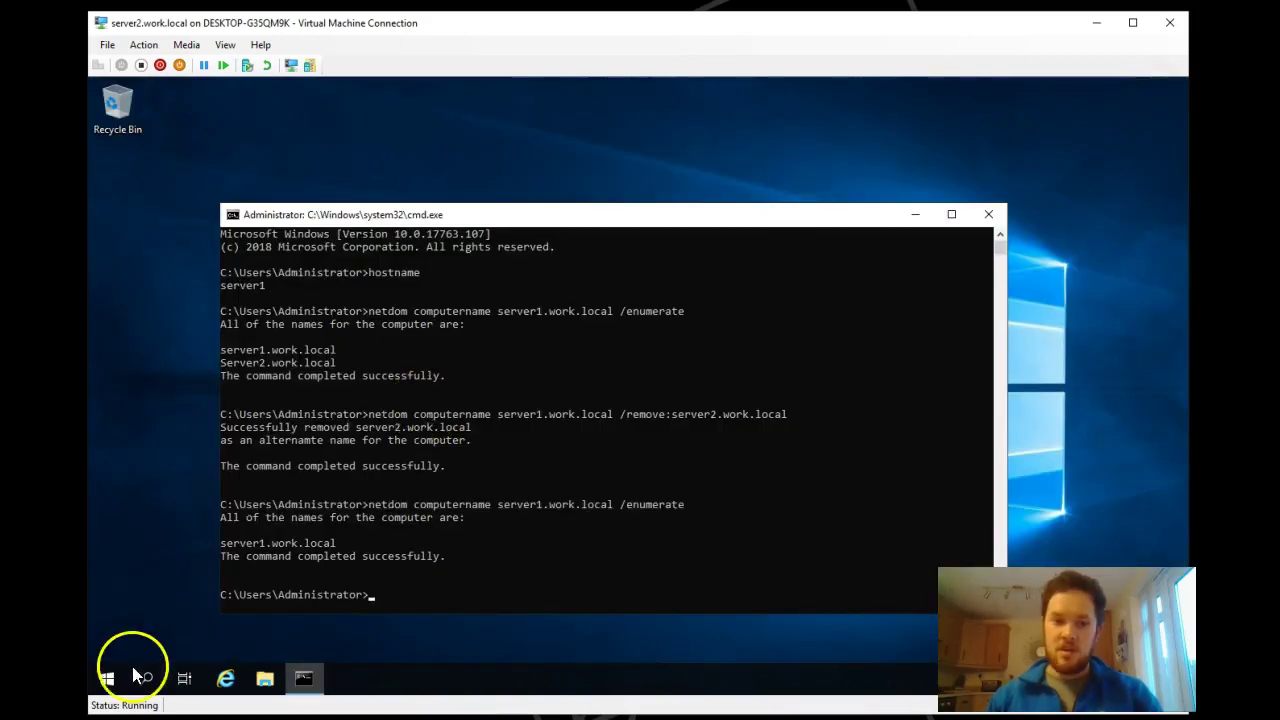
click(108, 678)
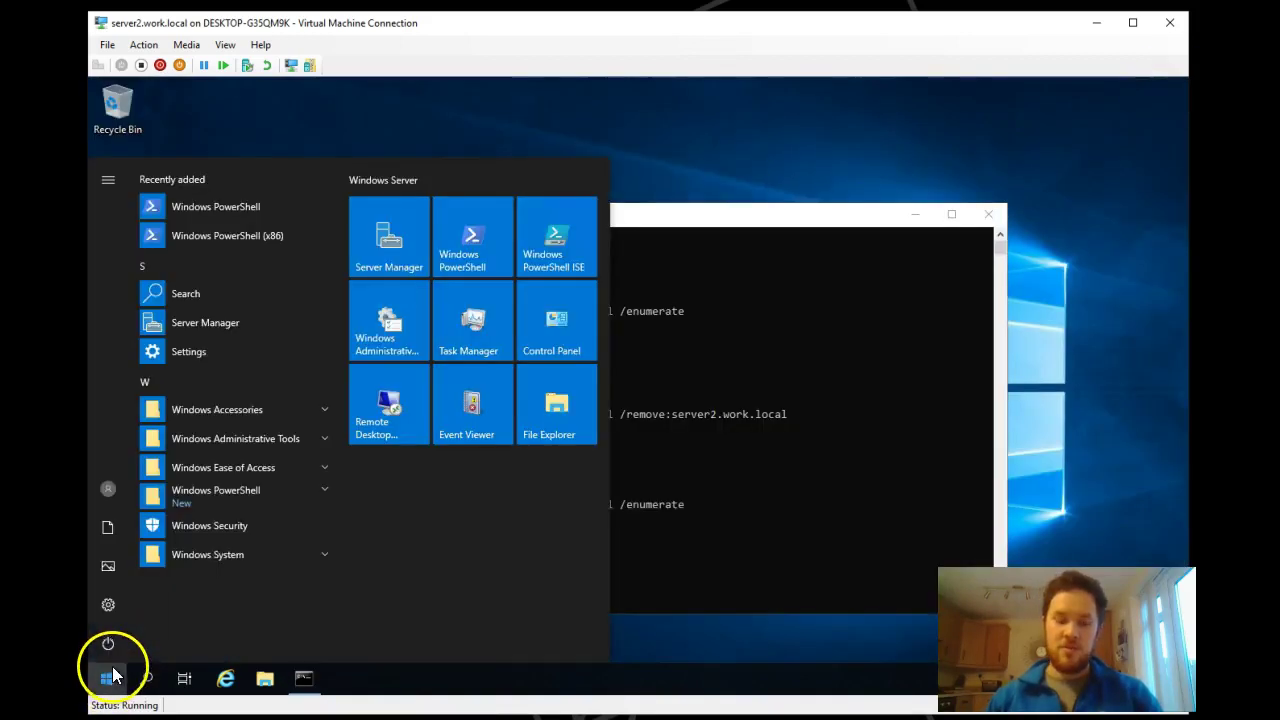
click(239, 438)
click(251, 590)
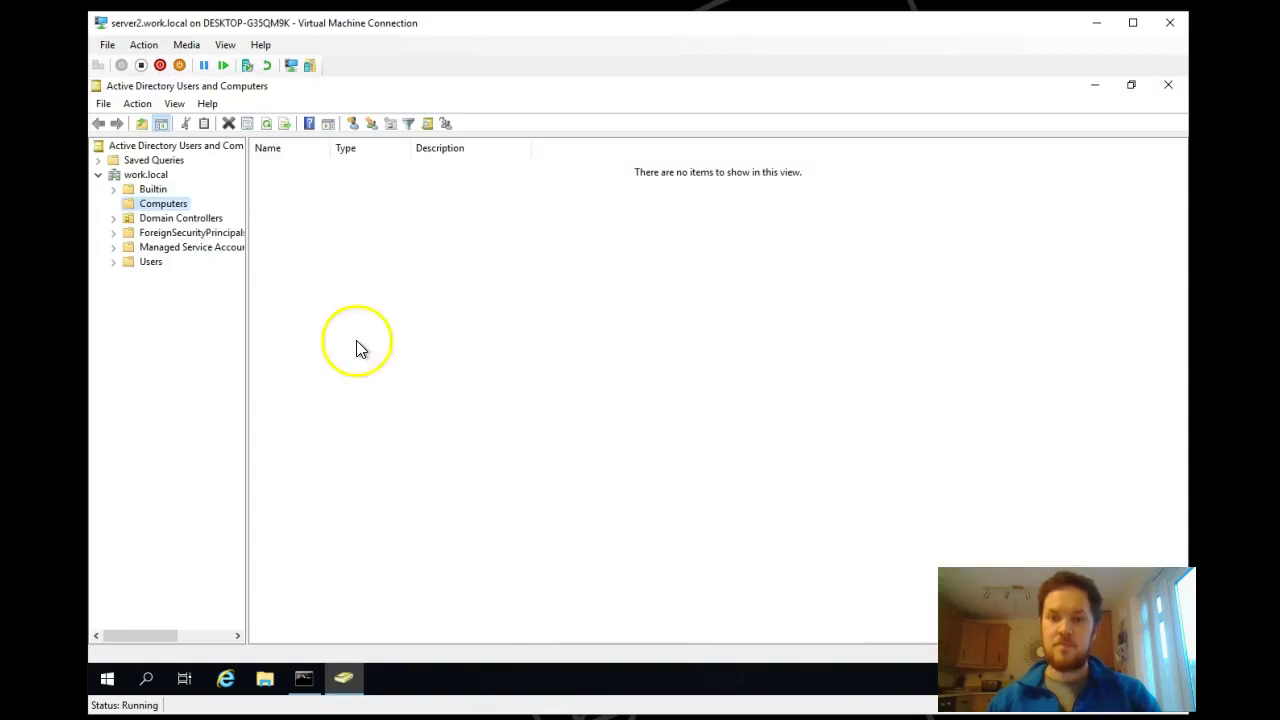
click(172, 220)
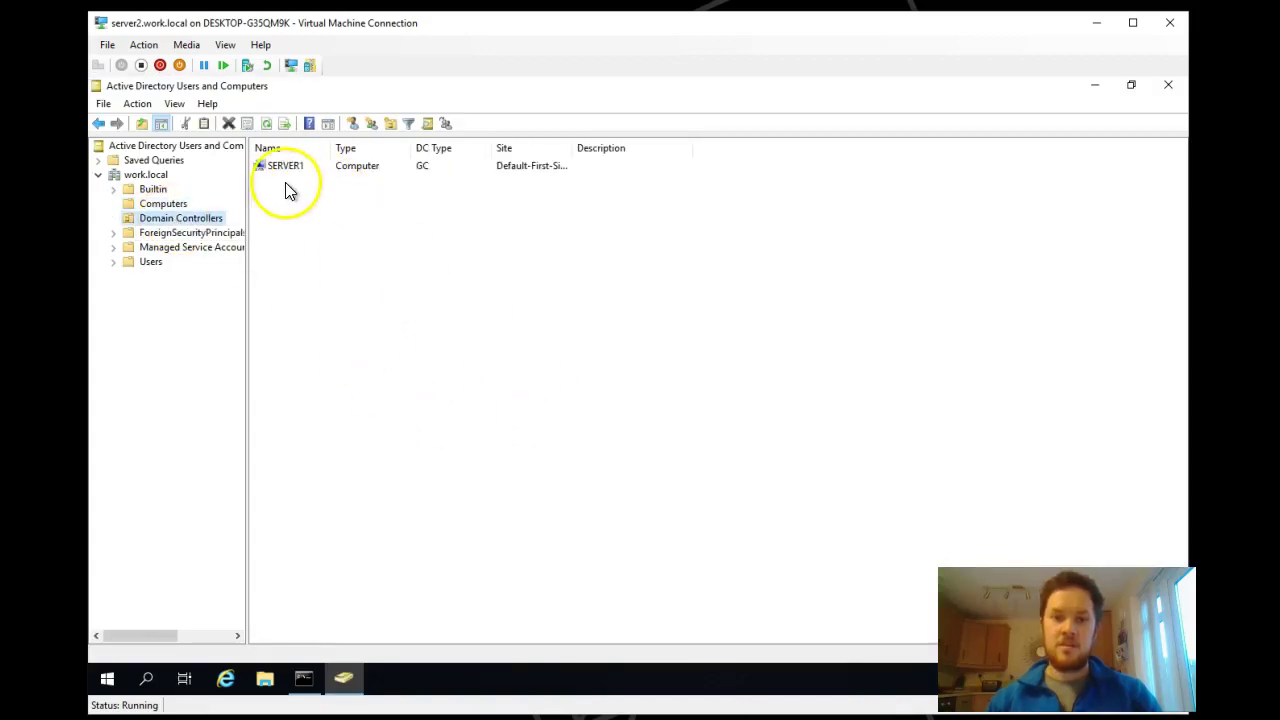